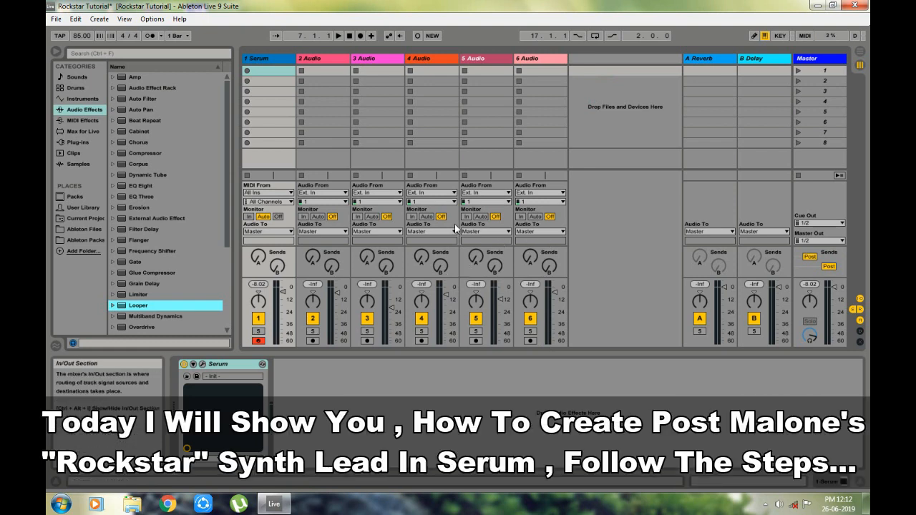
- Open the Serum synth's interface and load the Analog_BD_Sin wavetable into oscillator A
left_click(201, 365)
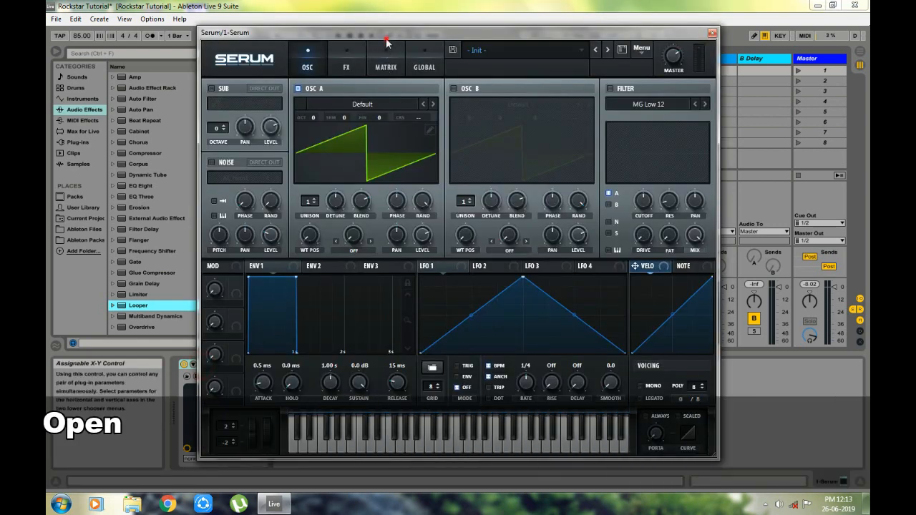
left_click_drag(387, 35, 397, 31)
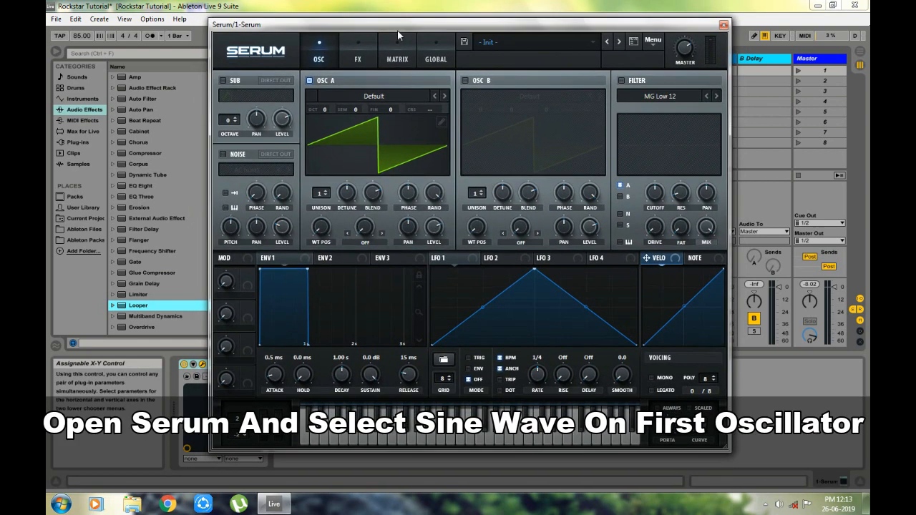
left_click(354, 95)
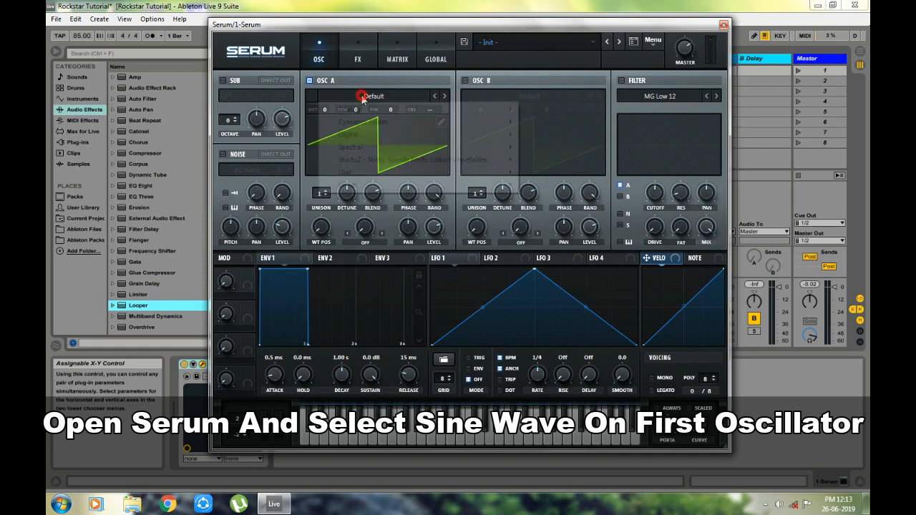
mouse_move(432, 120)
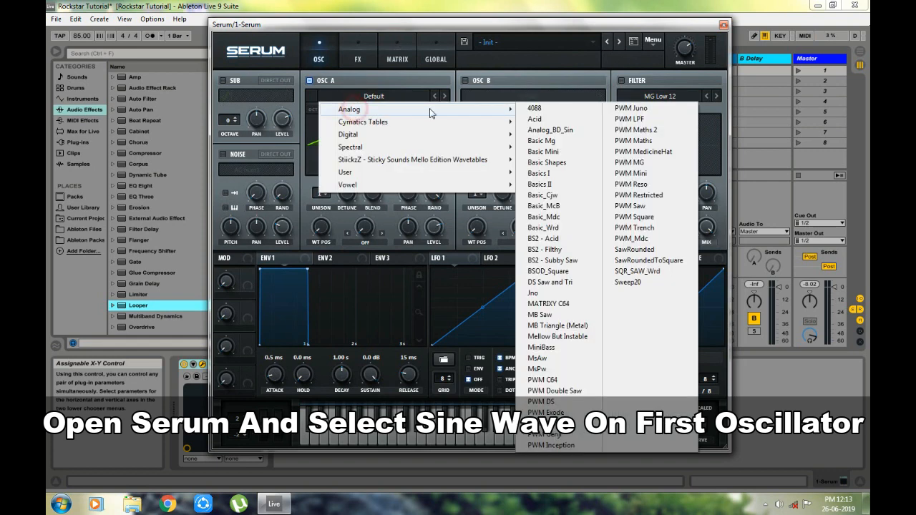
left_click(550, 130)
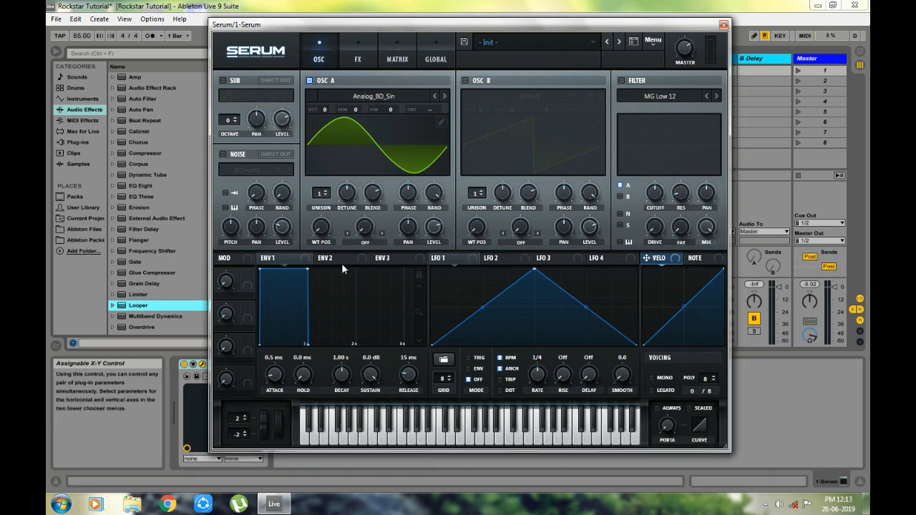
- Set envelope 1's release to 1.19 s and its attack to 15 ms, playing notes to check the sound
left_click_drag(418, 375, 422, 349)
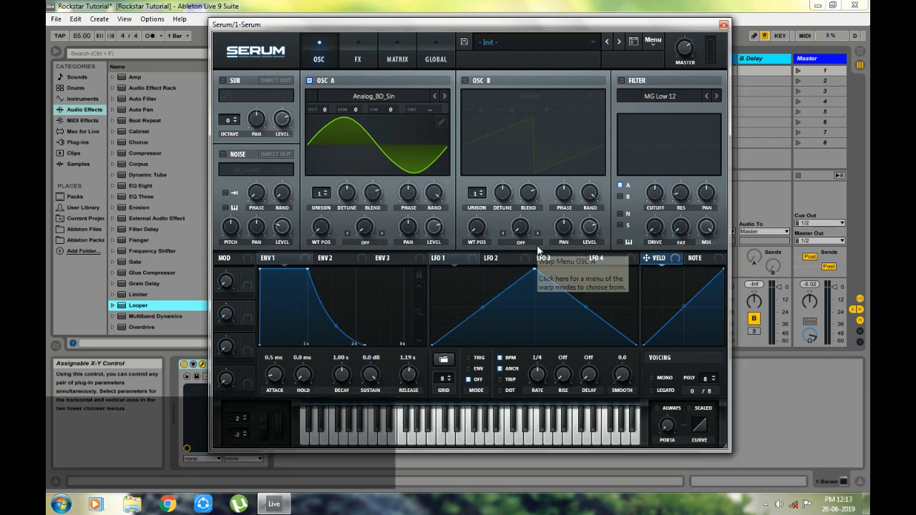
key("a")
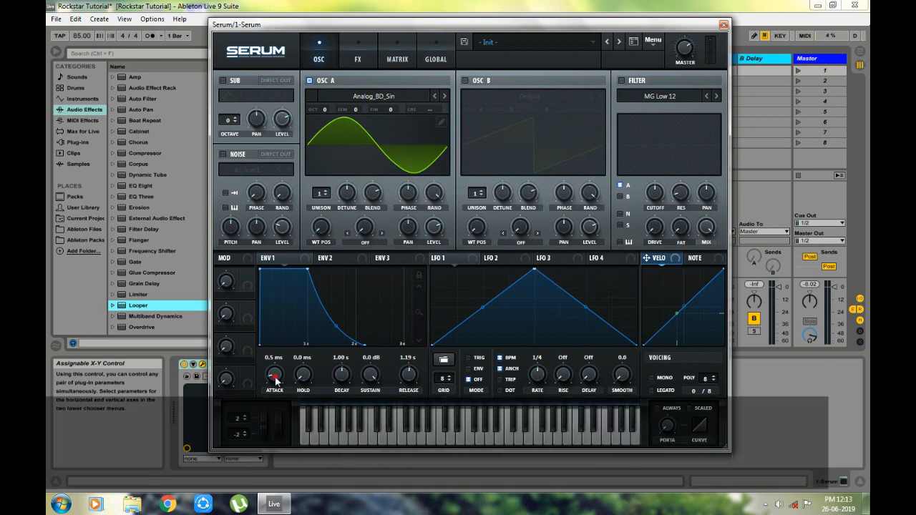
left_click_drag(275, 380, 276, 380)
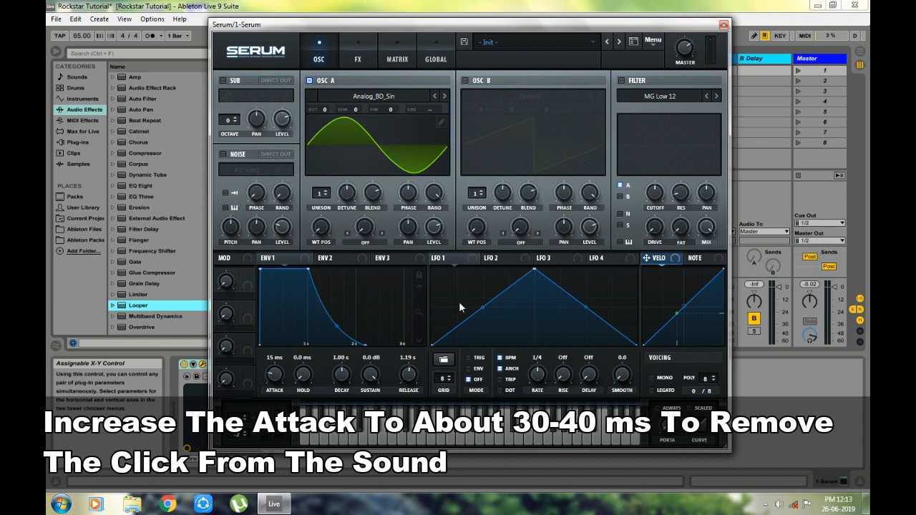
key("a")
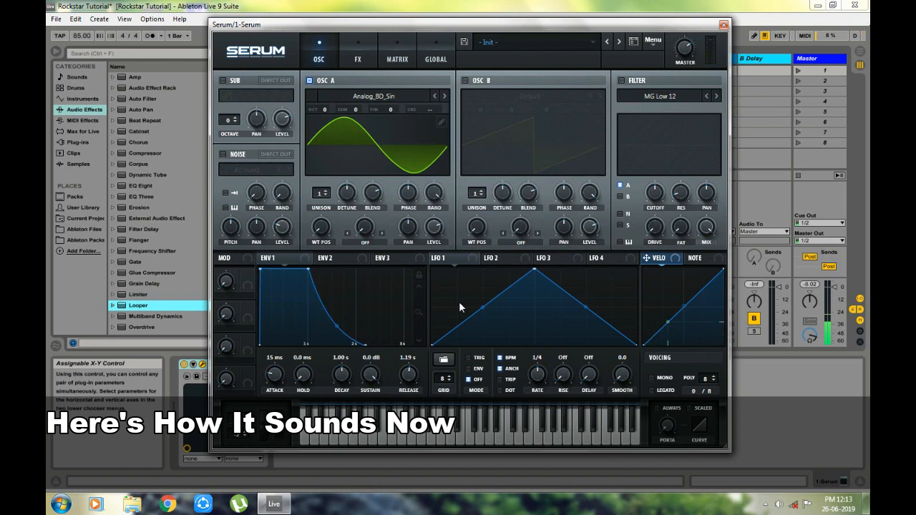
- Enable Serum's reverb effect and adjust its mix amount
left_click(360, 50)
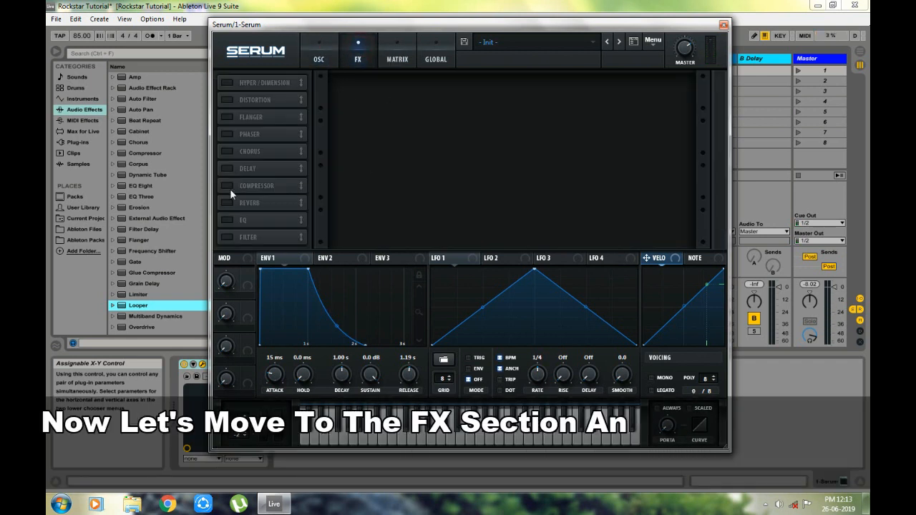
left_click(227, 203)
left_click_drag(669, 89, 669, 86)
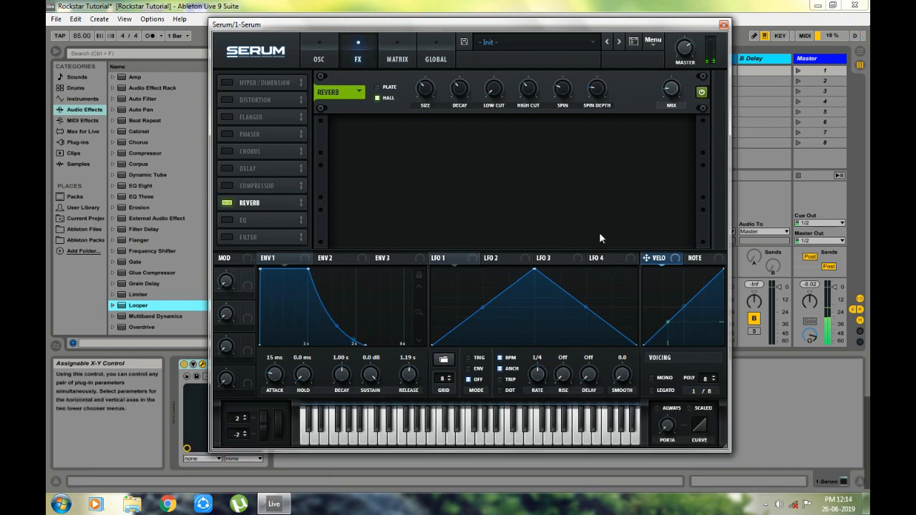
- Return to Serum's oscillator page and audition several neighbouring high notes, listening for resonance
left_click(323, 59)
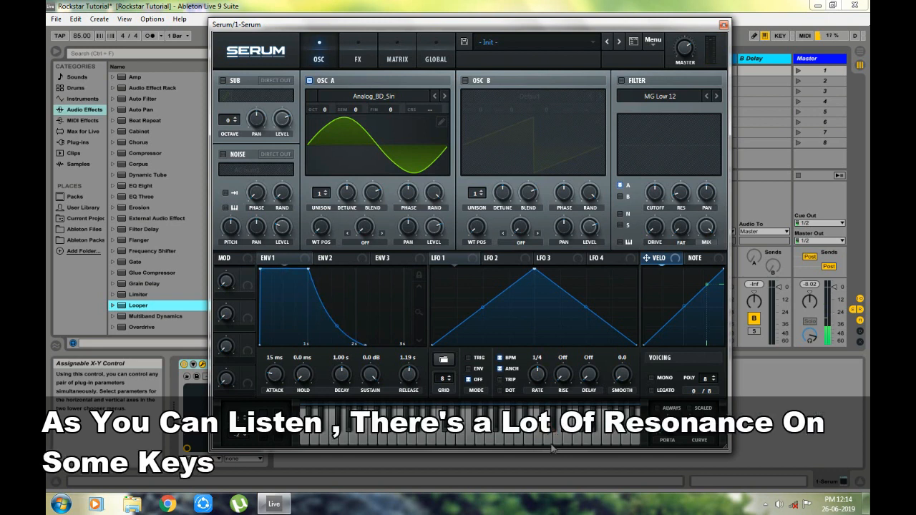
left_click(561, 440)
left_click(560, 440)
left_click(549, 443)
left_click(560, 443)
left_click(547, 438)
left_click(541, 438)
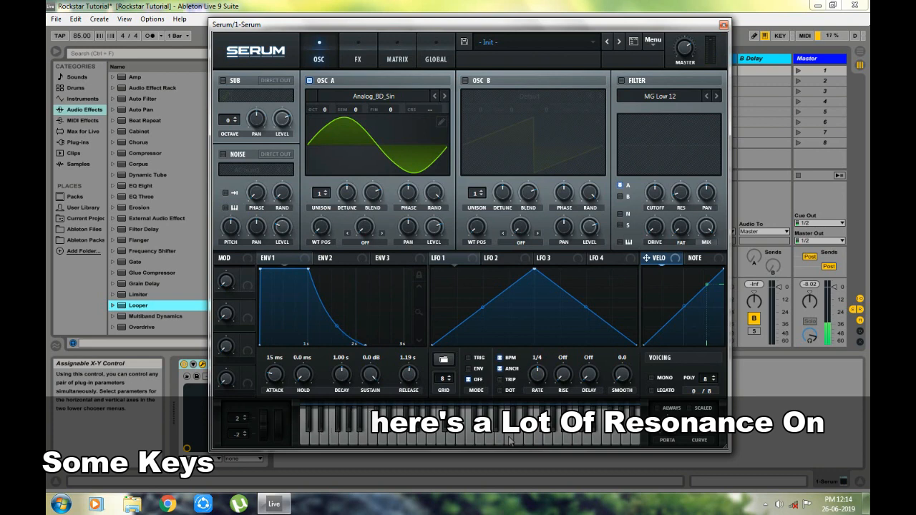
left_click(514, 434)
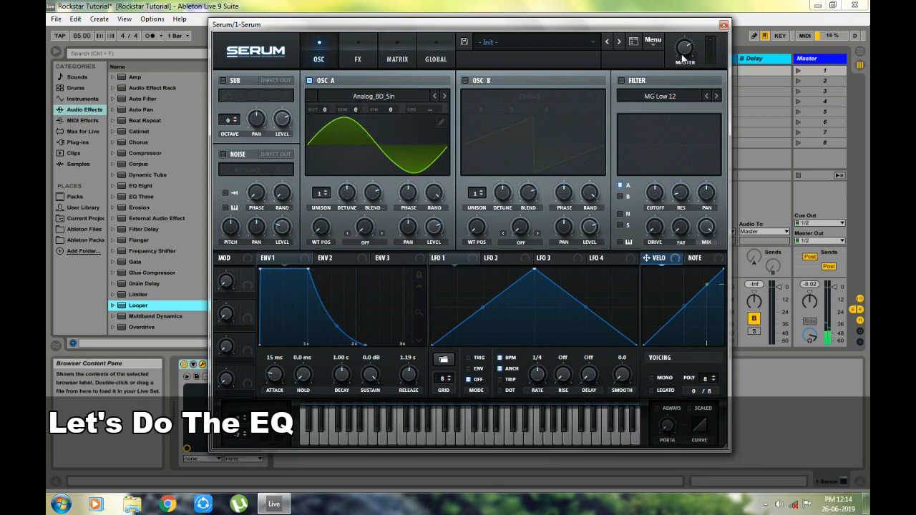
- Close Serum's interface, add EQ Eight after it on the track, and expand the EQ's frequency display
left_click(723, 26)
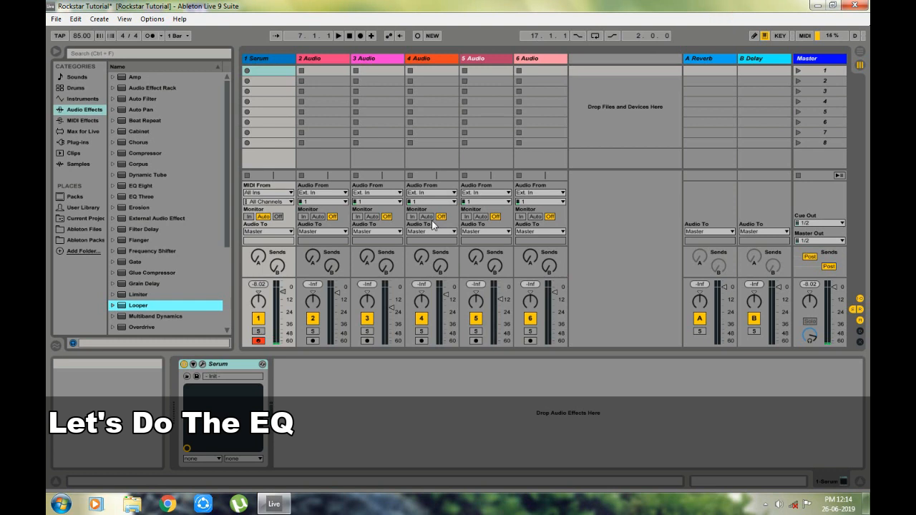
left_click(149, 240)
left_click(144, 187)
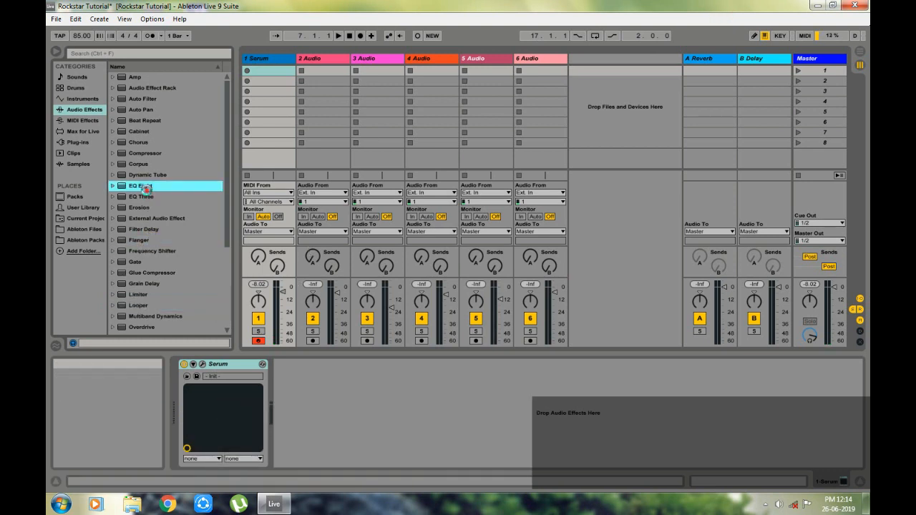
double_click(122, 186)
left_click(288, 364)
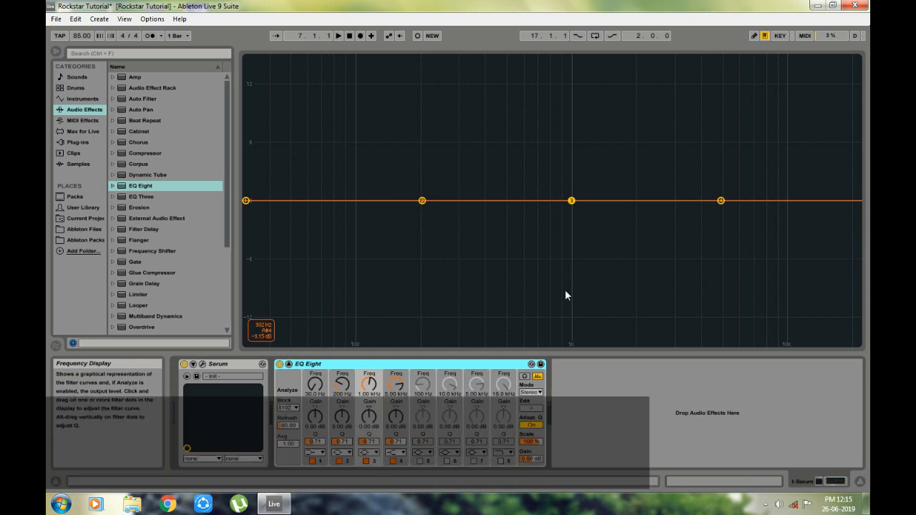
- Play the resonant note repeatedly and examine the frequency of its peak in the EQ Eight spectrum
key("s")
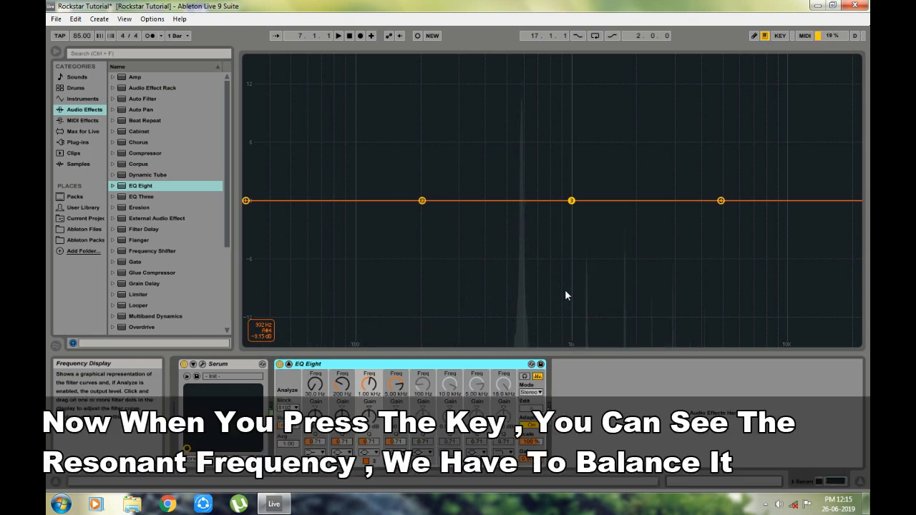
key("s")
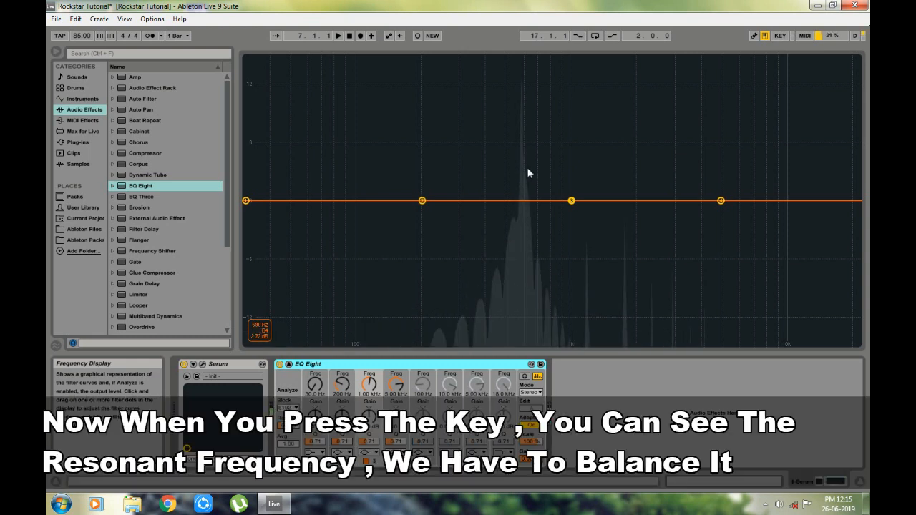
key("s")
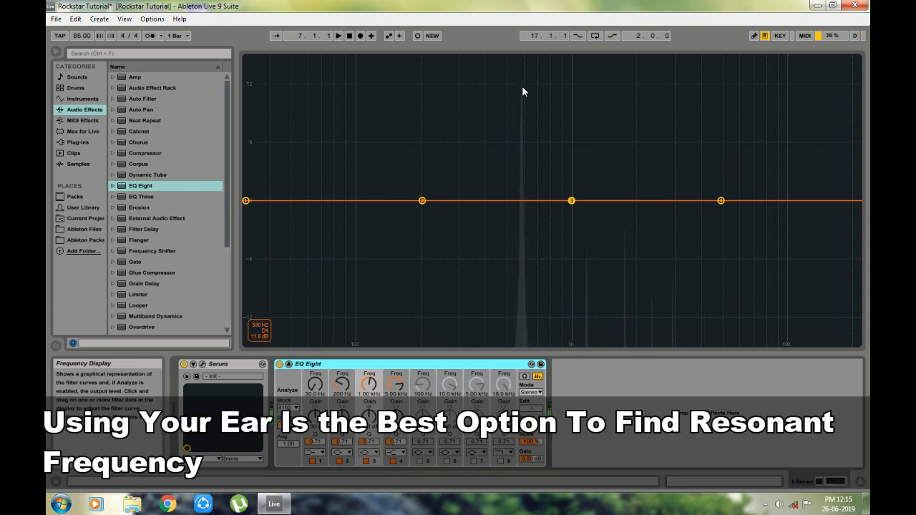
key("s")
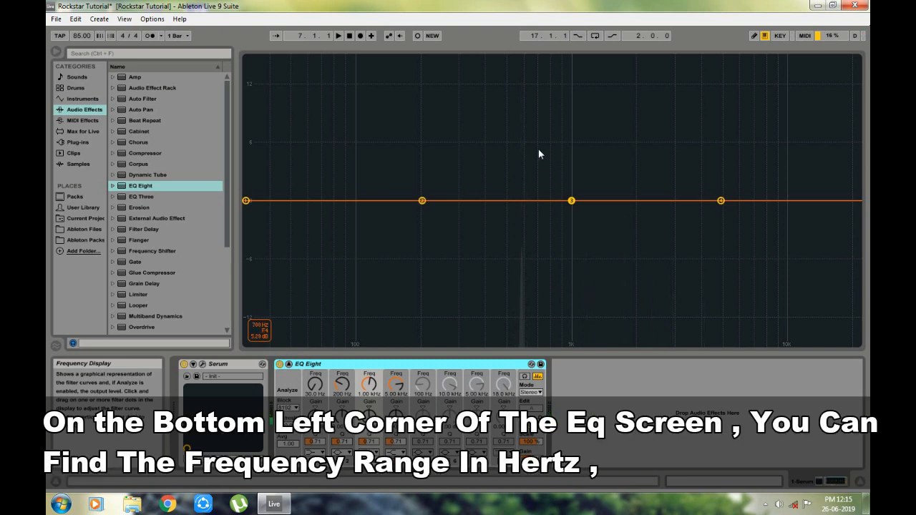
double_click(256, 328)
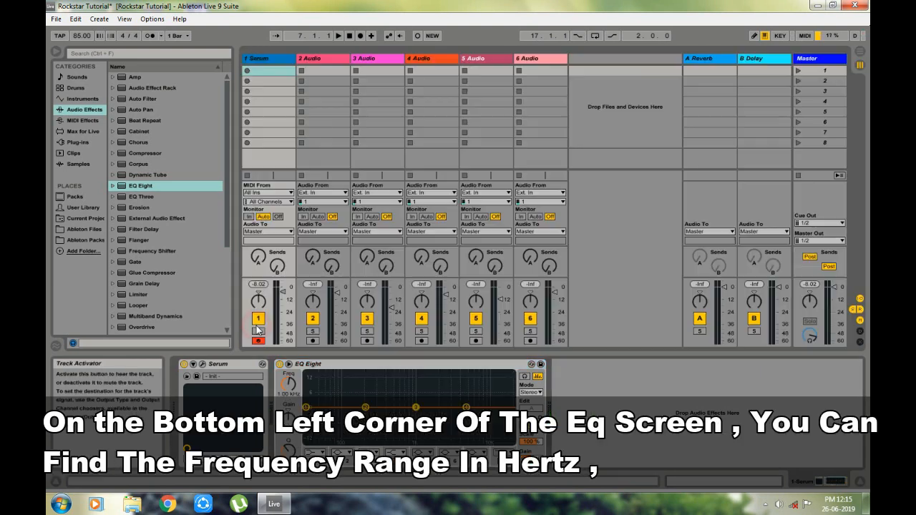
left_click(290, 365)
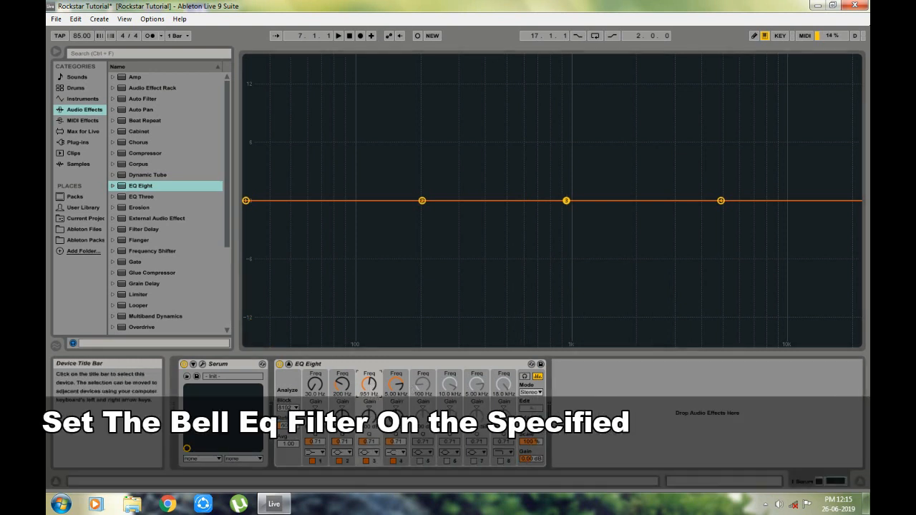
- Set EQ Eight's band 3 to 583 Hz with a Q of 18.0 and a gain of -7.14 dB
left_click_drag(370, 387, 370, 398)
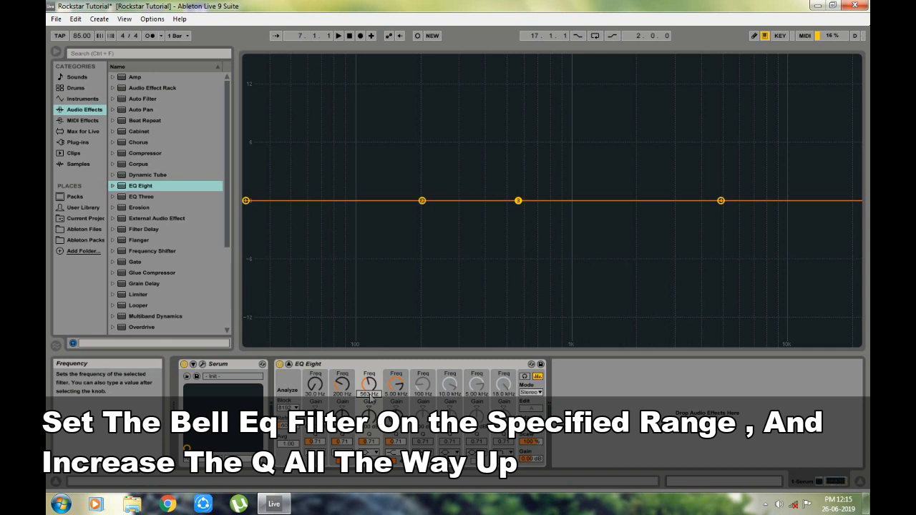
left_click_drag(370, 399, 370, 398)
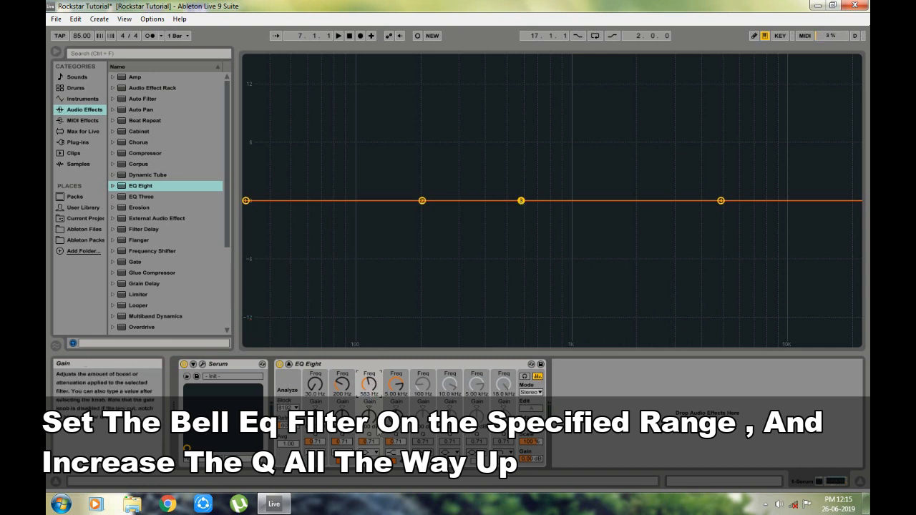
left_click_drag(369, 442, 369, 358)
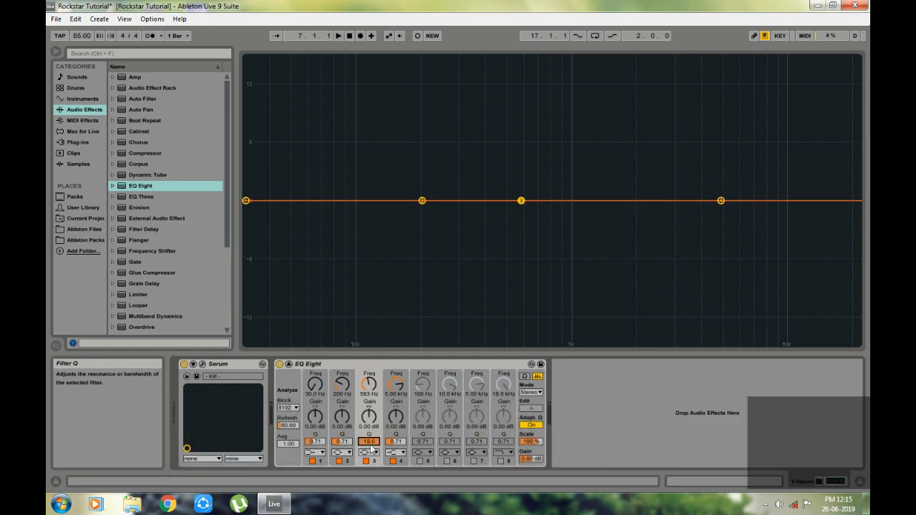
left_click_drag(369, 414, 370, 436)
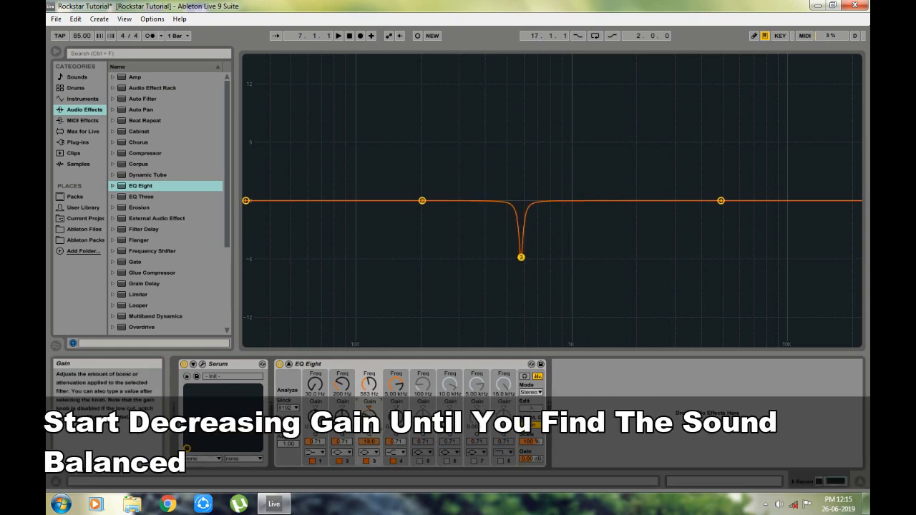
left_click_drag(370, 415, 369, 422)
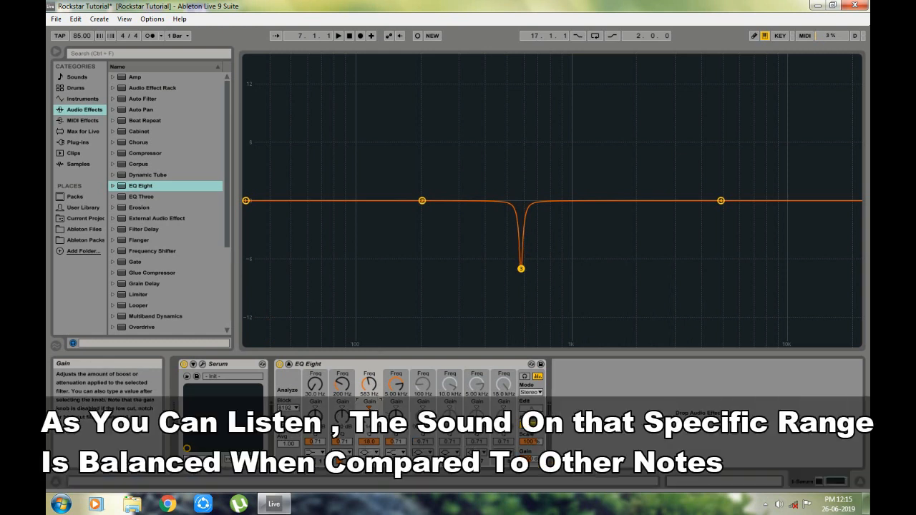
- Audition the balanced note and compare the sound with EQ Eight bypassed and re-enabled
key("l")
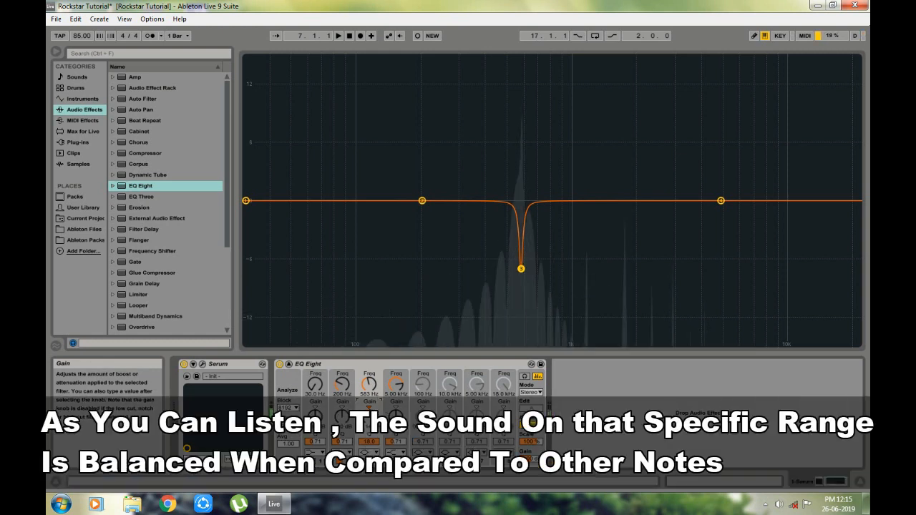
left_click(279, 364)
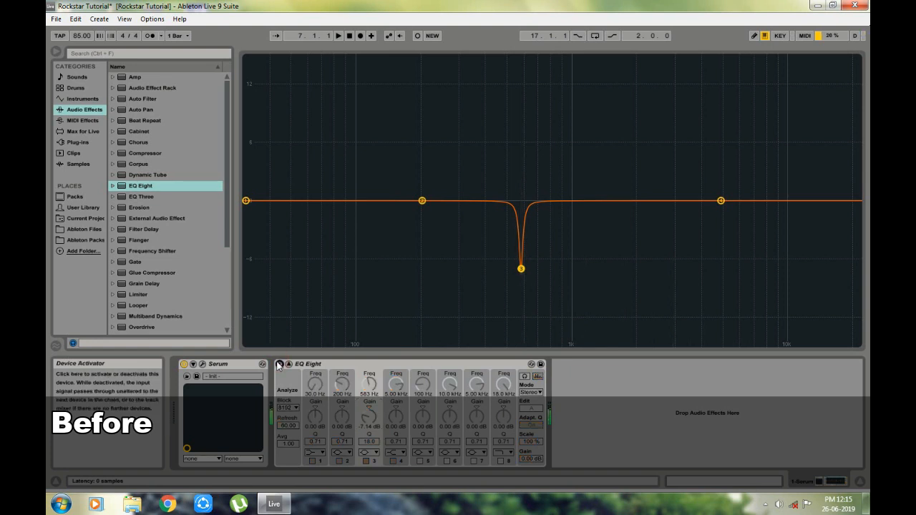
left_click(279, 364)
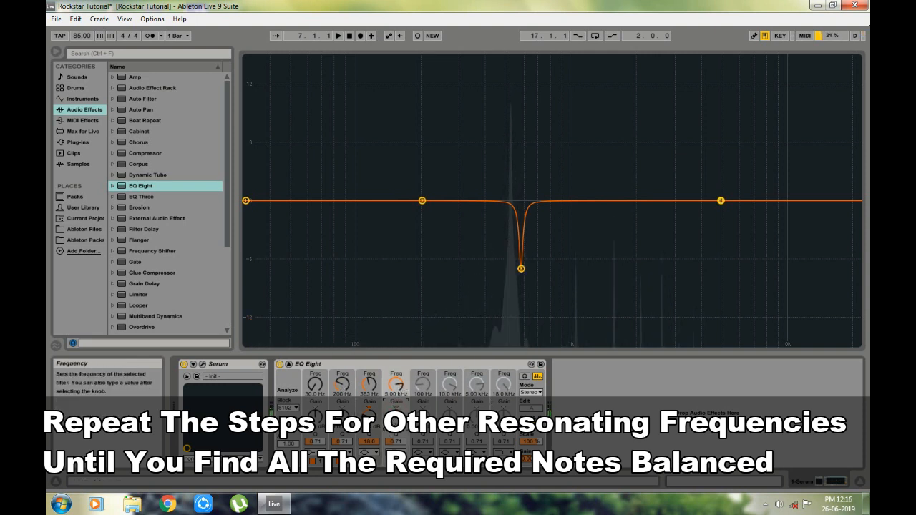
- Set EQ Eight's band 2 to 519 Hz with a Q of 18.0 and a gain of -7.14 dB, checking against played notes
left_click_drag(342, 385, 342, 369)
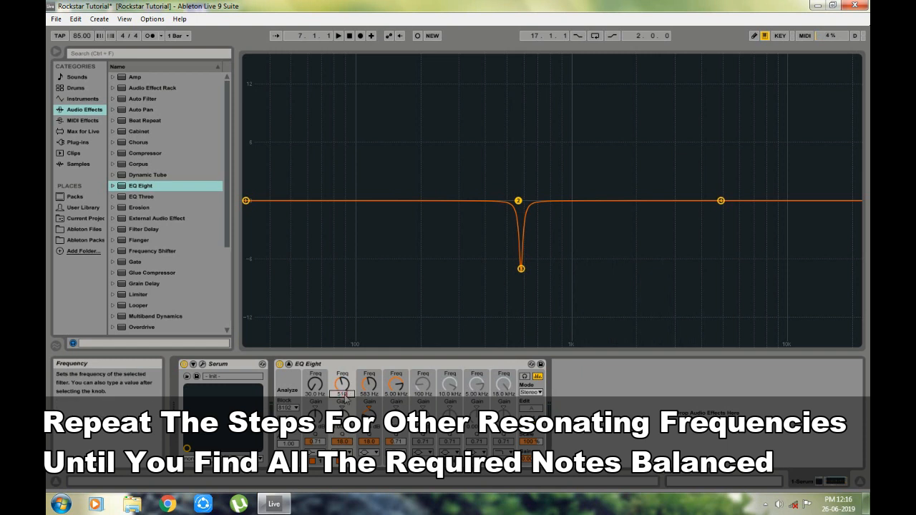
key("Return")
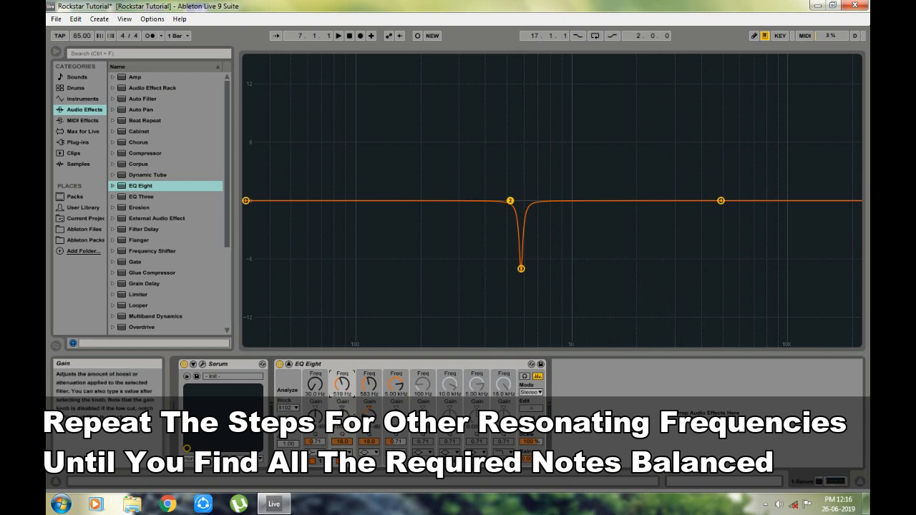
key("h")
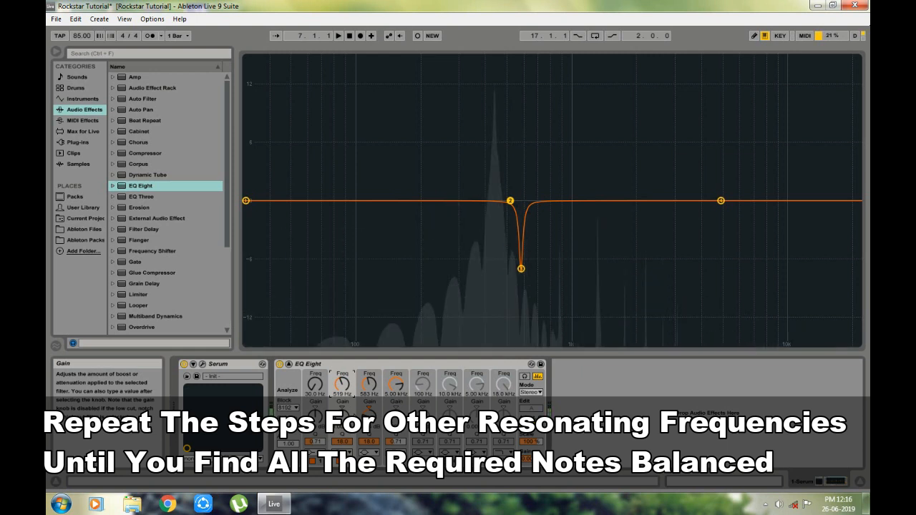
key("j")
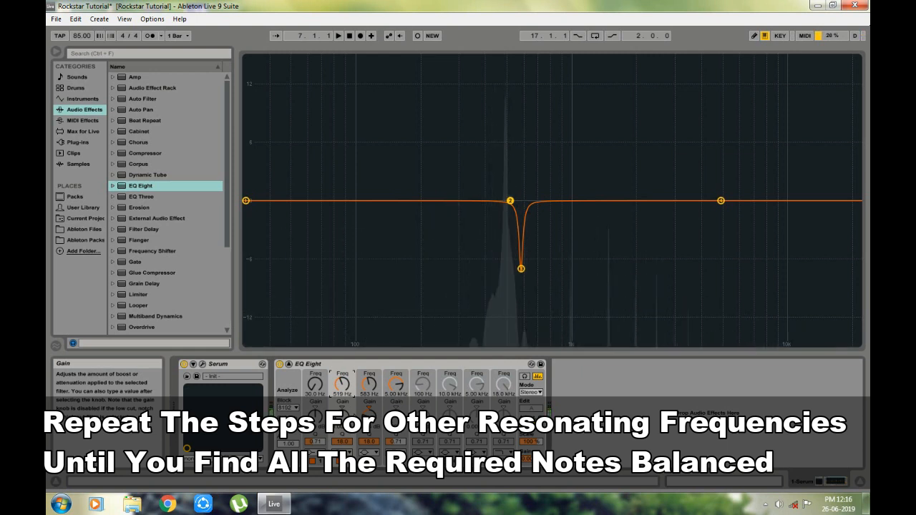
key("j")
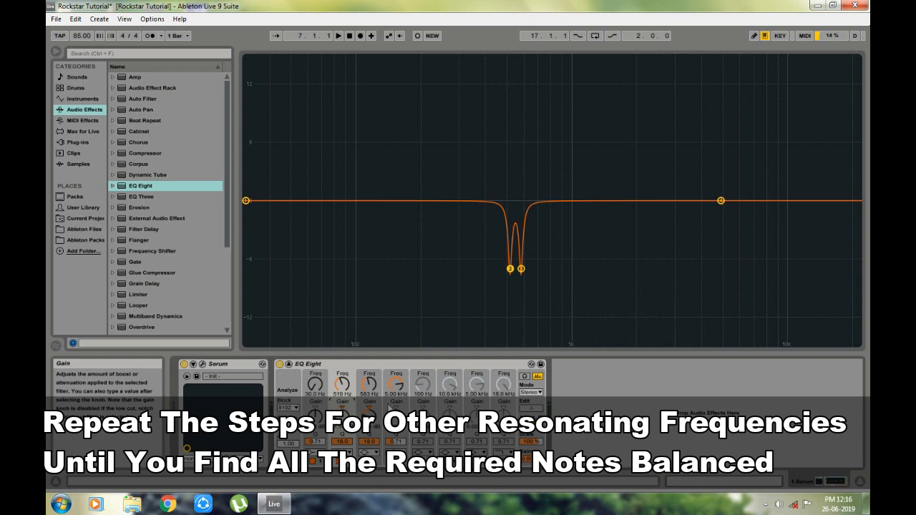
- Play neighbouring notes and examine their peaks in the EQ Eight spectrum for the next resonant frequency
key("l")
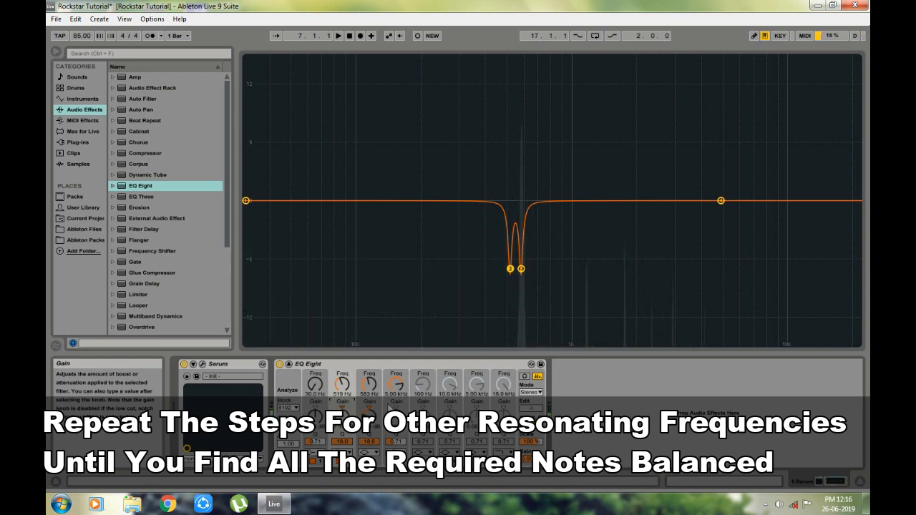
key("k")
key("u")
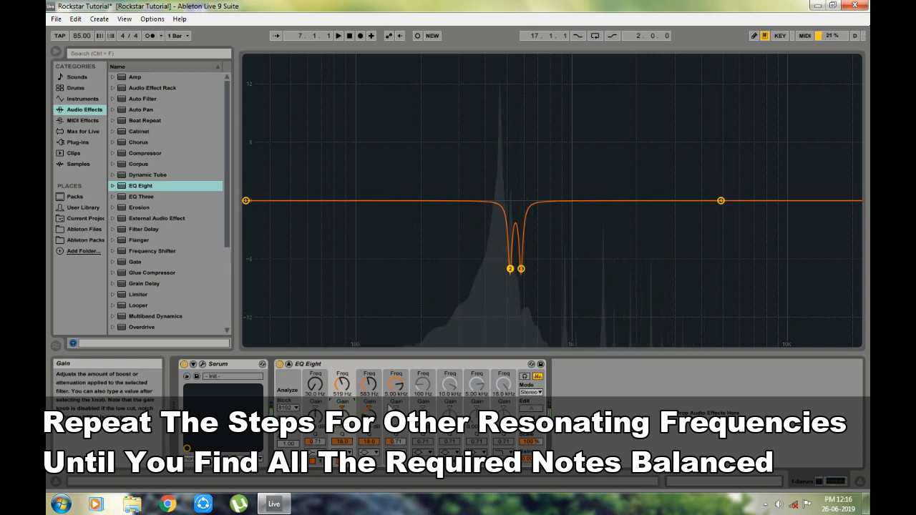
key("h")
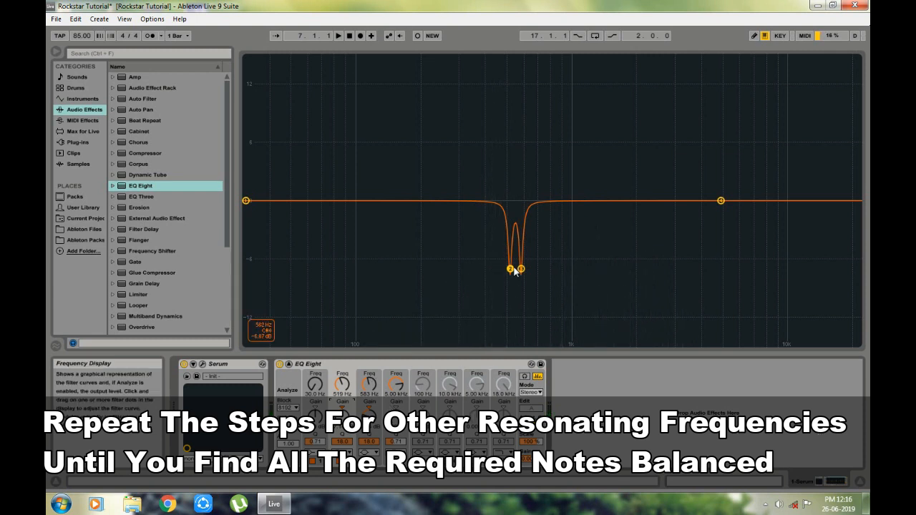
key("g")
key("g")
key("g")
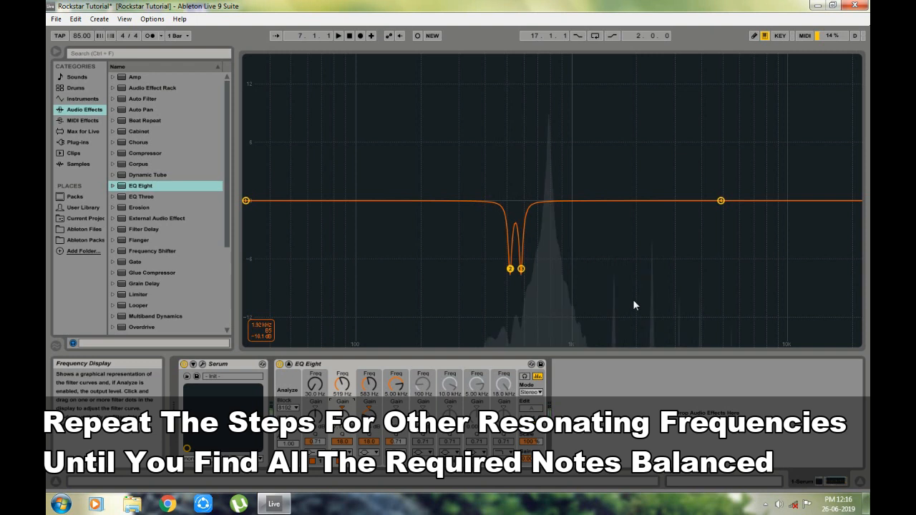
key("g")
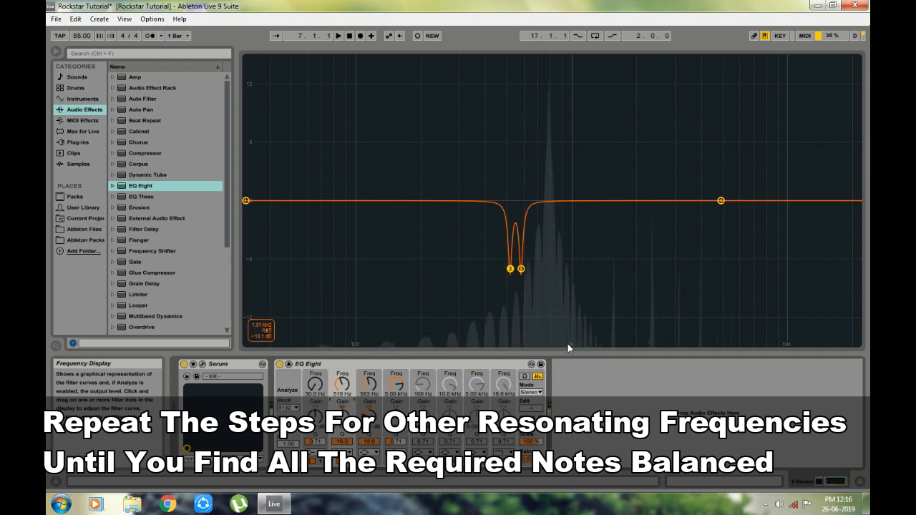
- Set EQ Eight's band 4 to 776 Hz with a Q of 18.0
left_click(396, 452)
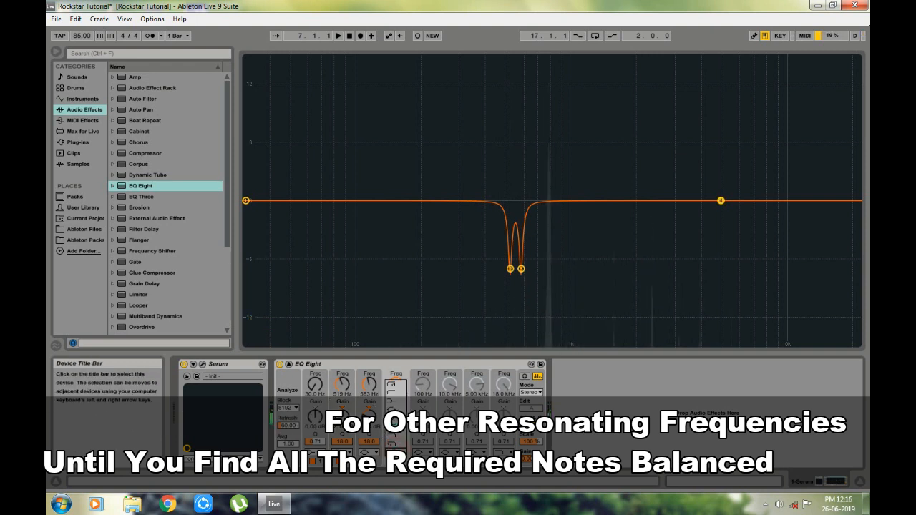
left_click(396, 415)
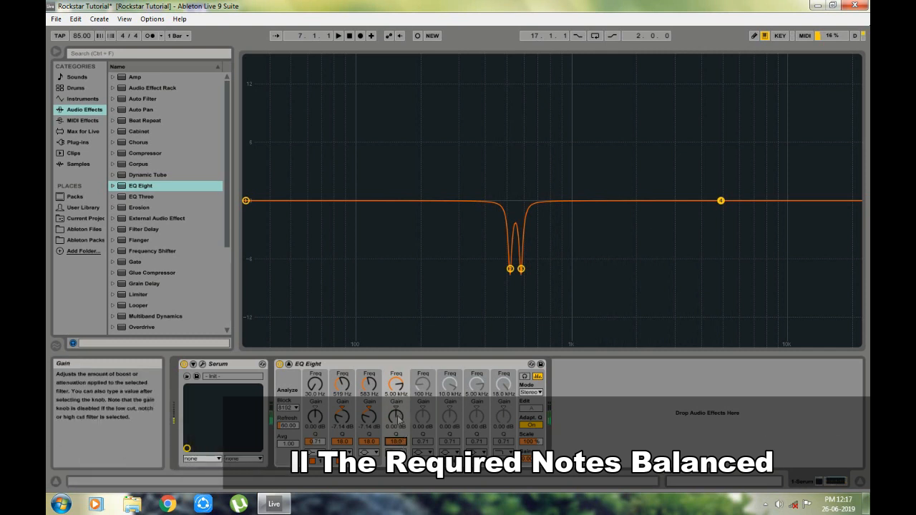
key("g")
key("g")
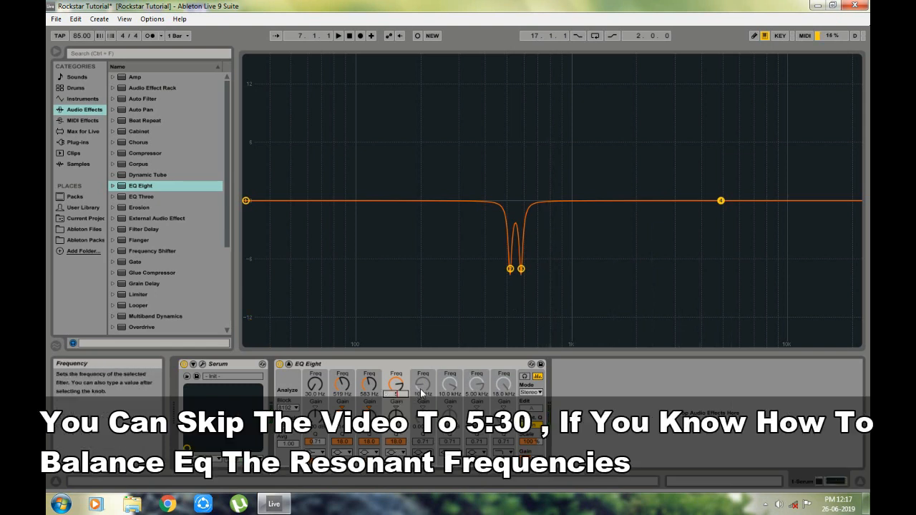
type("76")
key("Return")
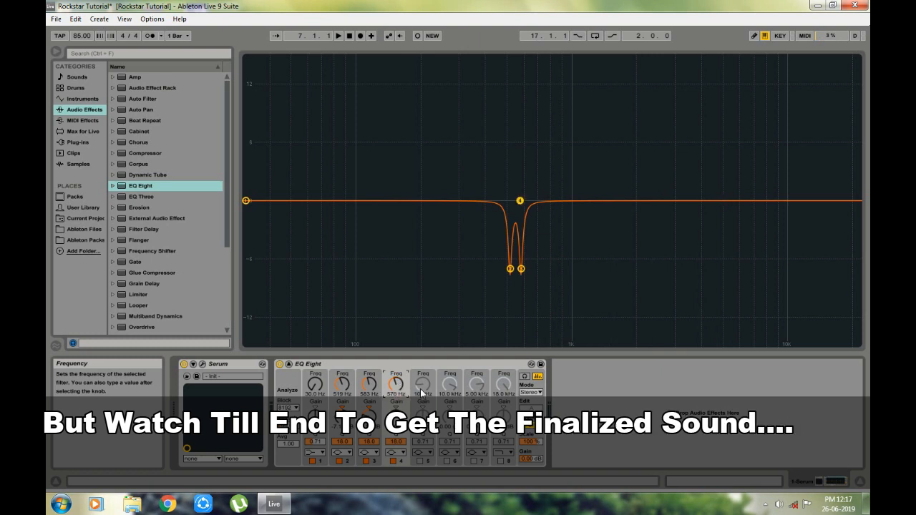
key("g")
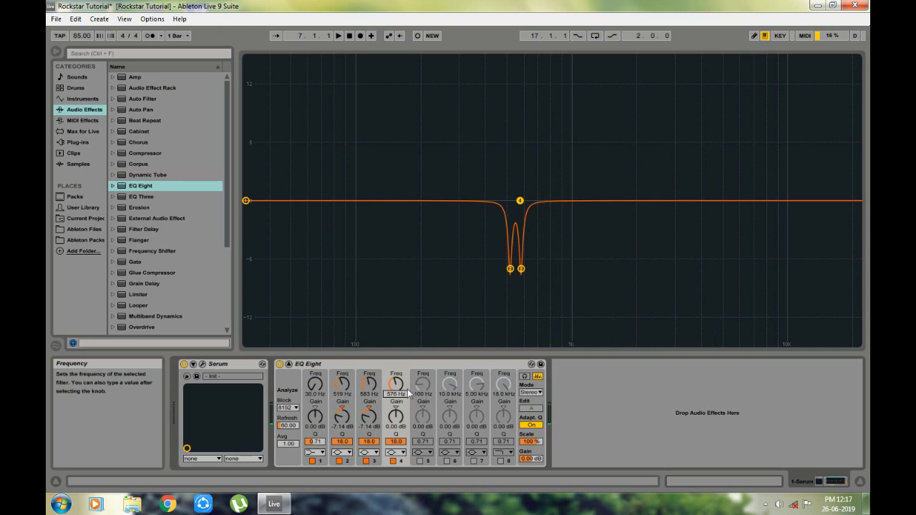
key("g")
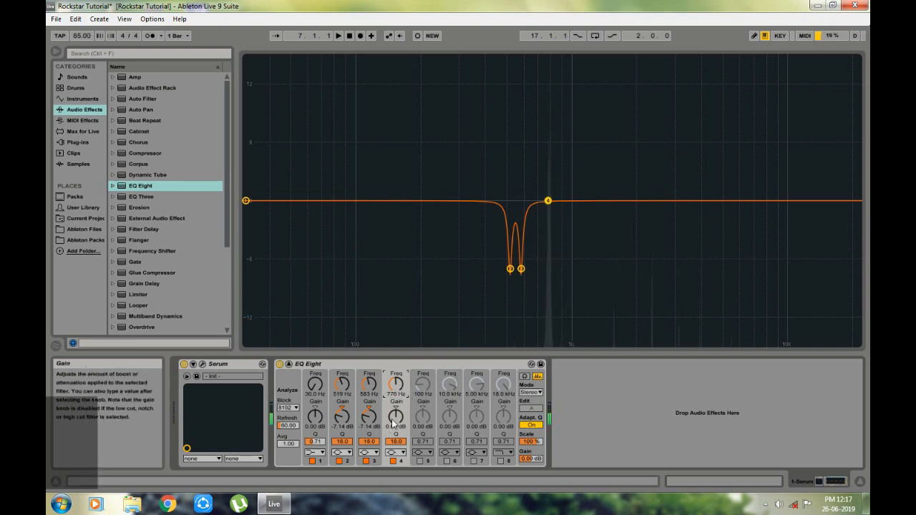
- Lower band 4's gain to -5.71 dB while replaying the resonant note
left_click_drag(392, 424, 393, 448)
key("g")
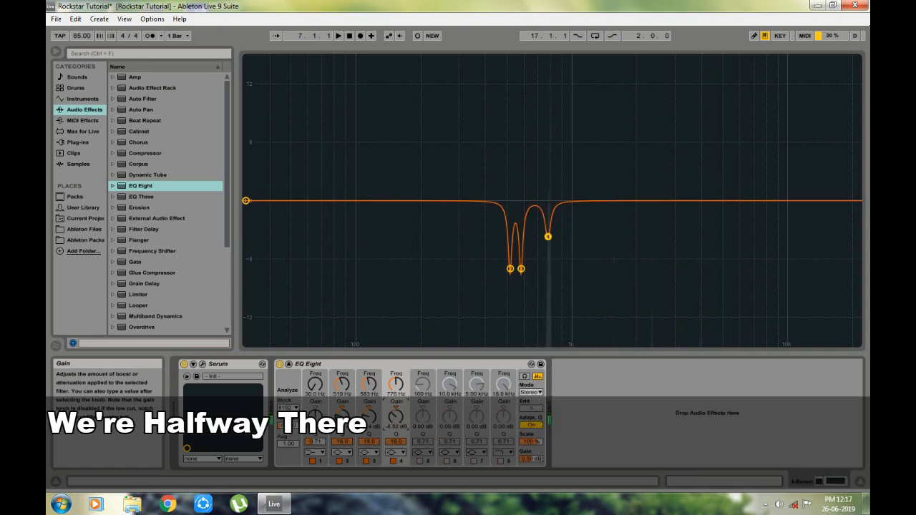
key("g")
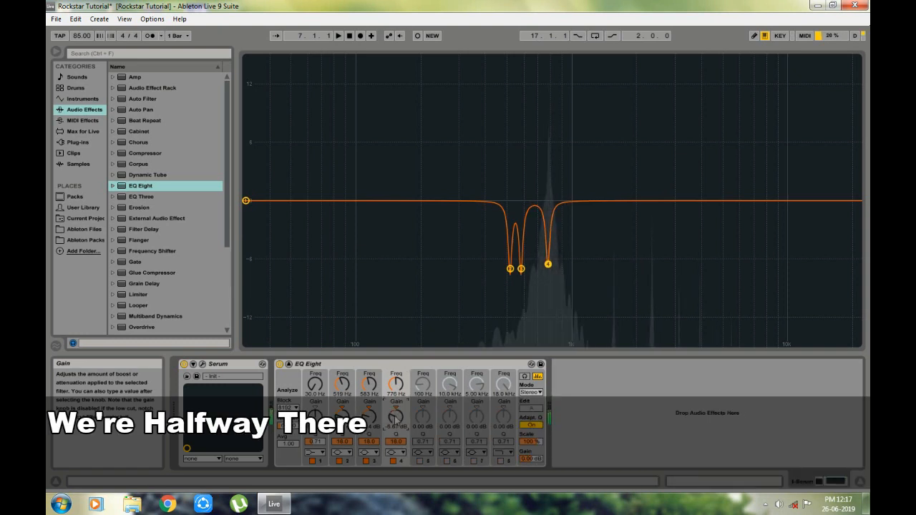
left_click_drag(396, 419, 396, 418)
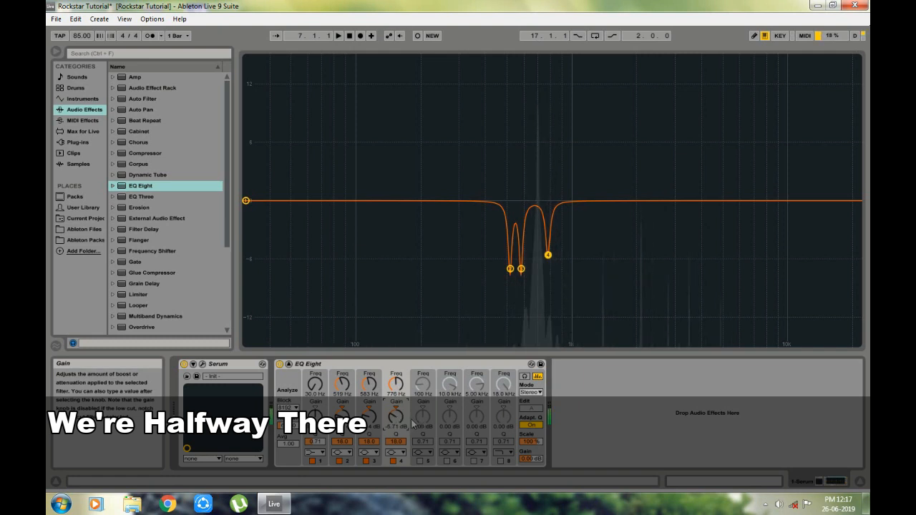
- Make EQ Eight's band 1 a 691 Hz bell at -6.19 dB and enable band 5 as a 623 Hz cut, both with a Q of 18.0
left_click(313, 452)
left_click(315, 410)
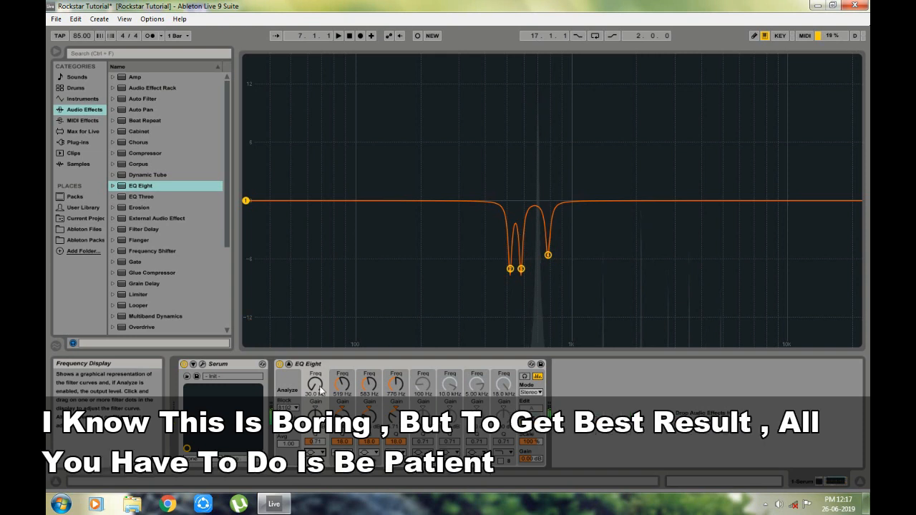
left_click(320, 387)
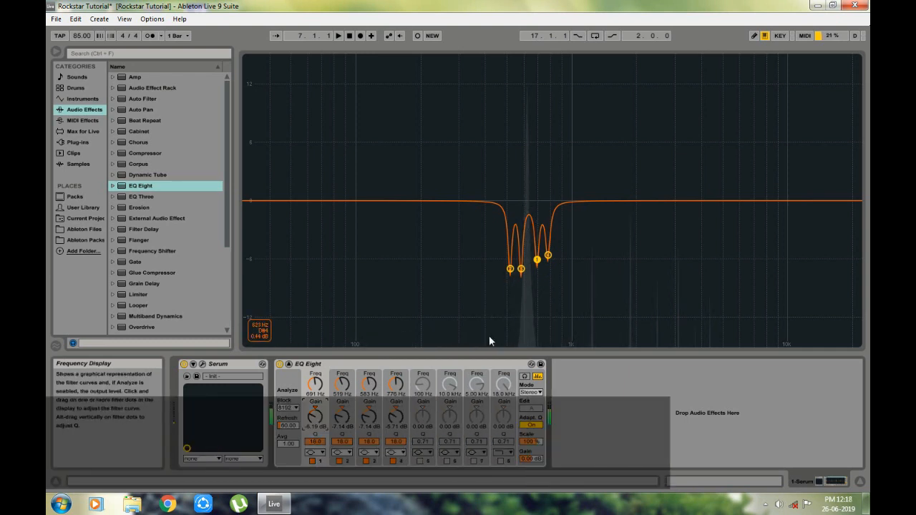
left_click(420, 461)
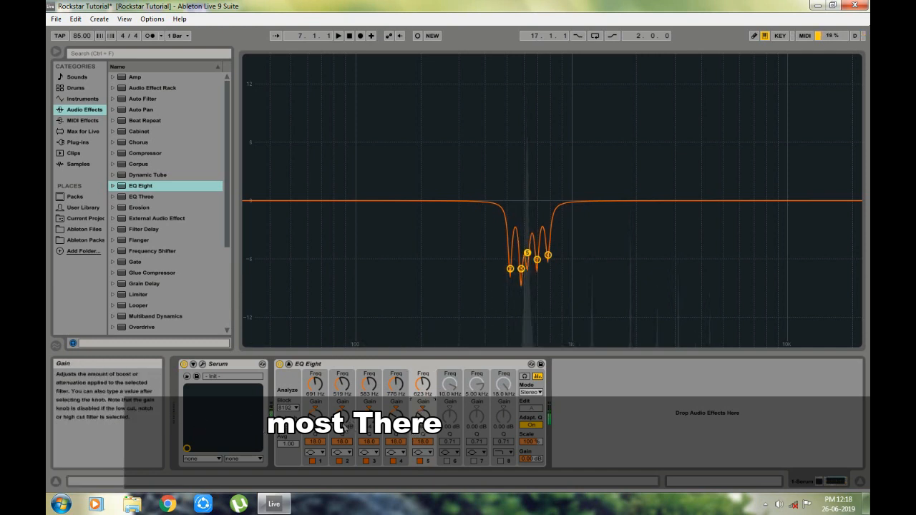
left_click(341, 428)
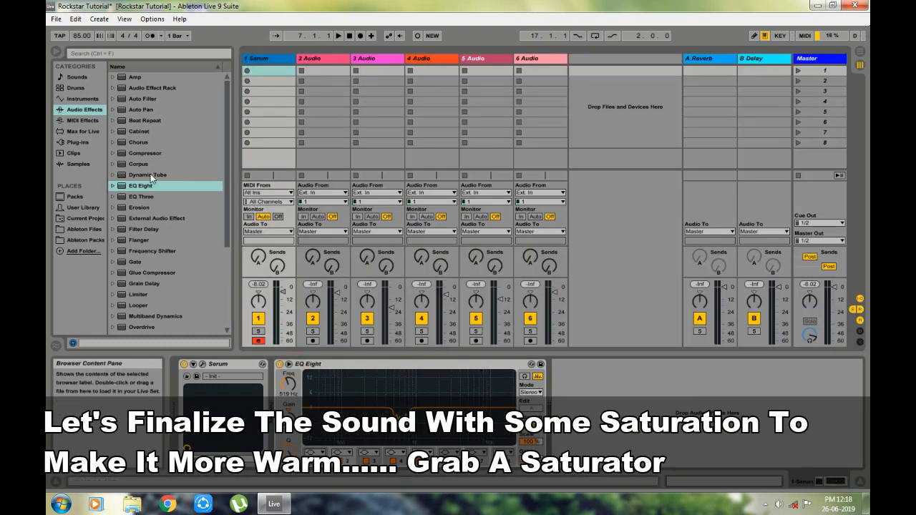
- Insert a Saturator between Serum and EQ Eight, set its curve to Sinoid Fold, and audition the sound
left_click(146, 218)
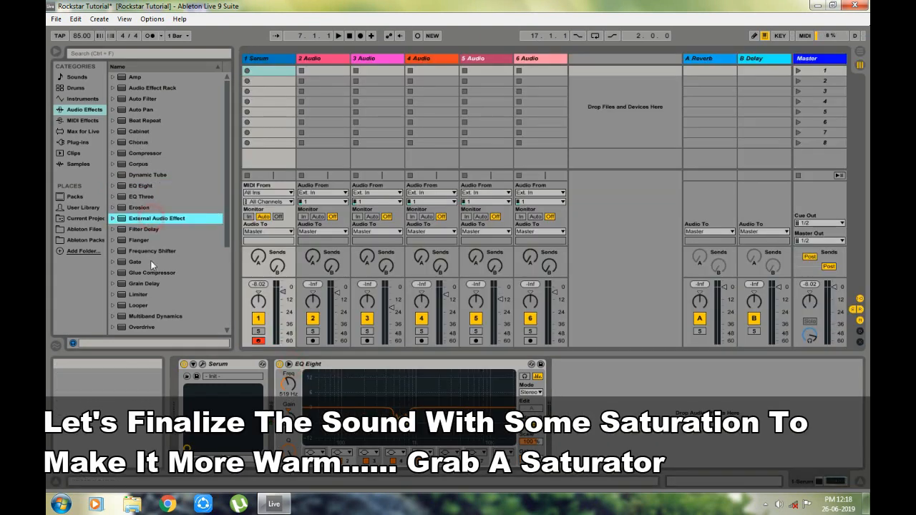
scroll(141, 265, "down", 4)
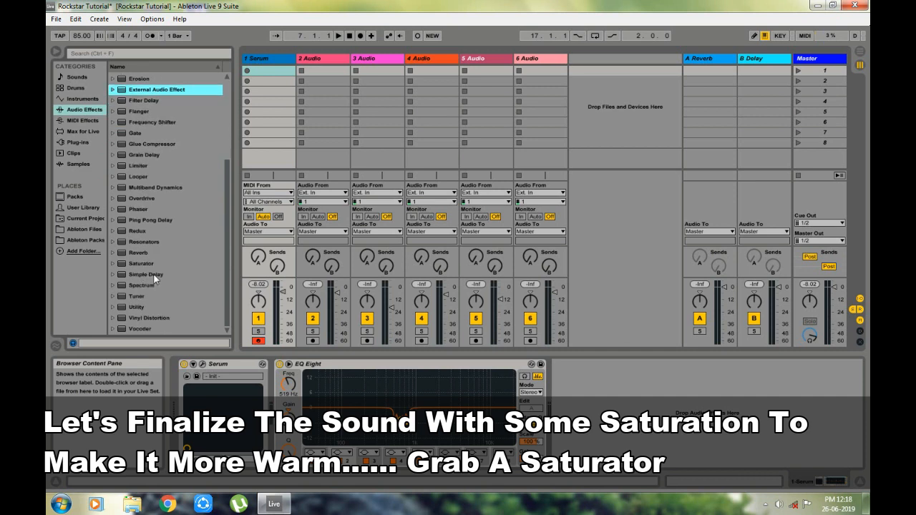
left_click_drag(141, 263, 319, 422)
left_click(319, 423)
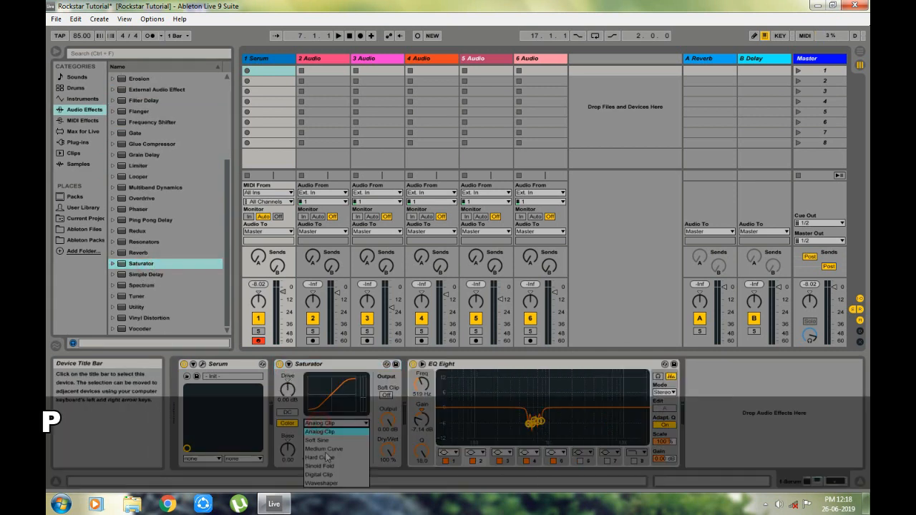
left_click(328, 470)
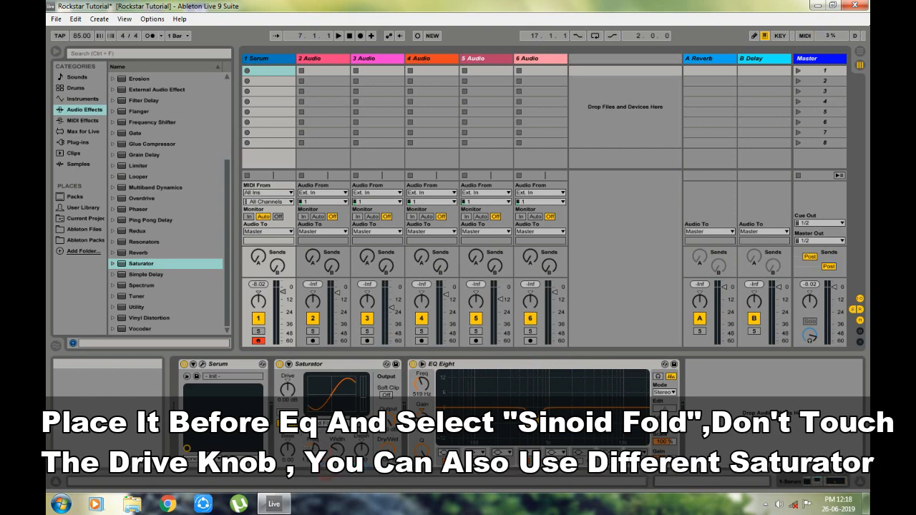
left_click(288, 365)
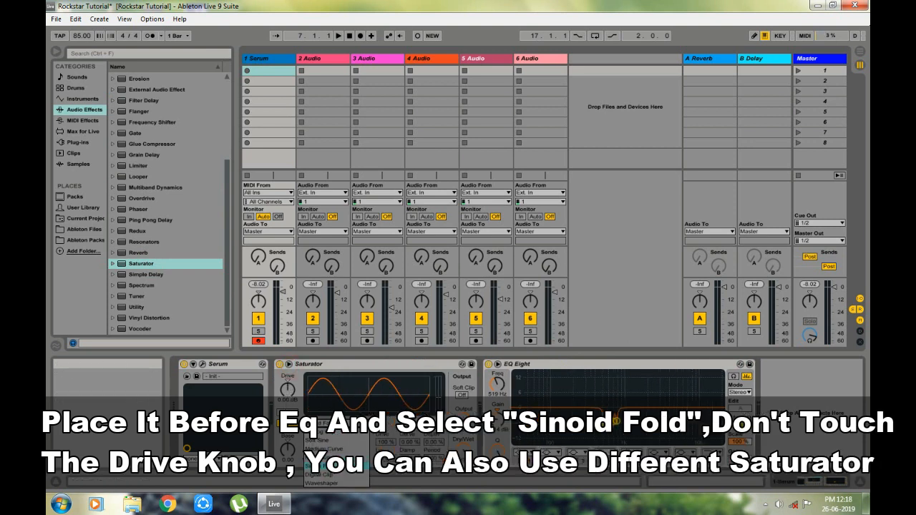
left_click(342, 365)
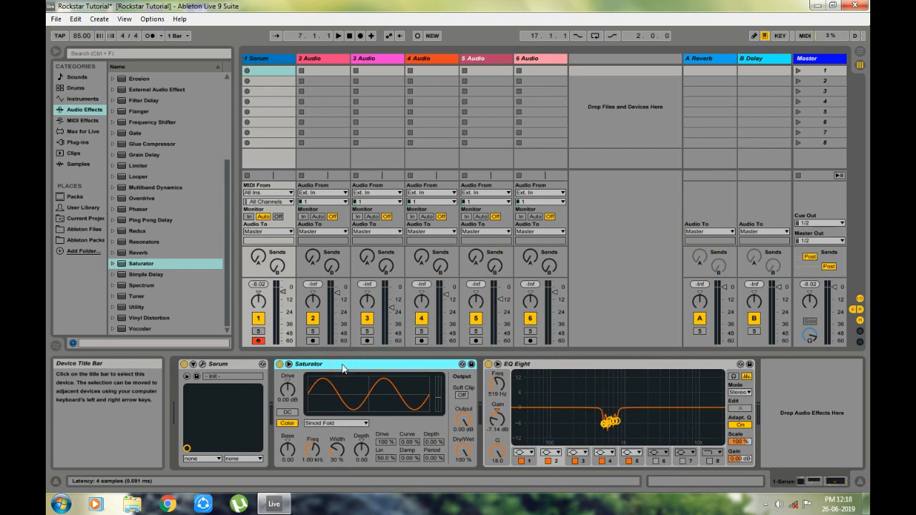
key("a")
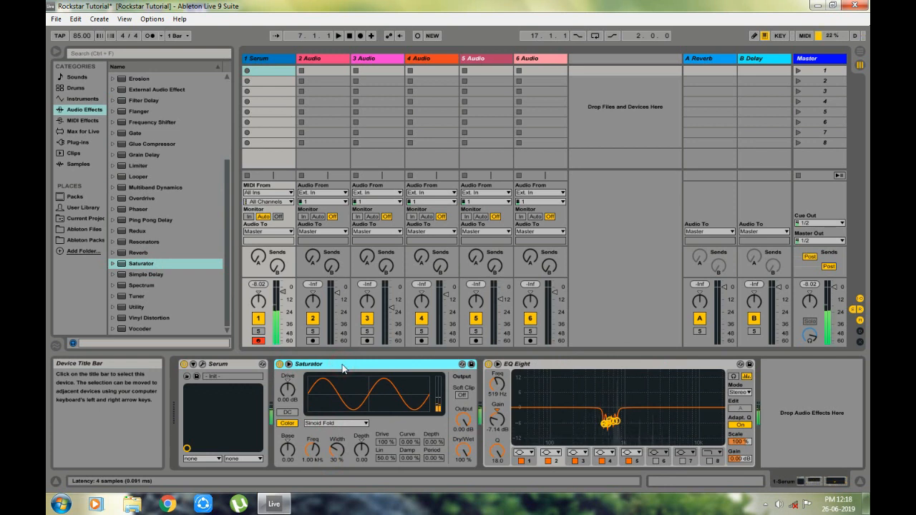
- Add Glue Compressor after EQ Eight with threshold -19.0 dB and makeup 3.97 dB, and turn on the Saturator's Soft Clip
scroll(167, 293, "up", 4)
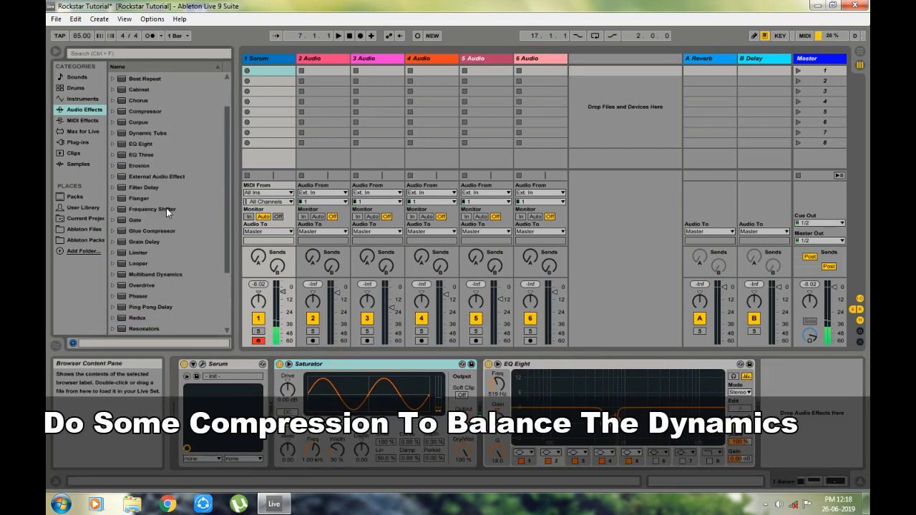
left_click_drag(152, 230, 782, 367)
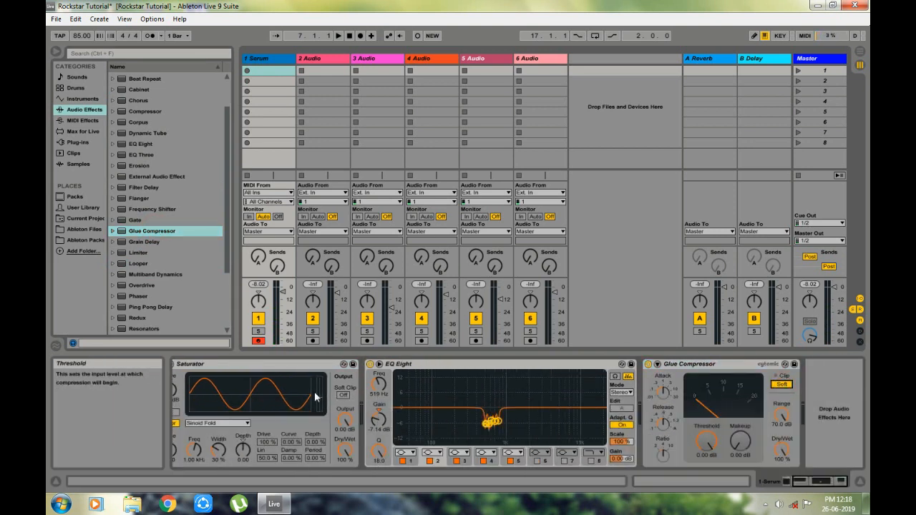
left_click(341, 395)
left_click_drag(715, 440, 715, 451)
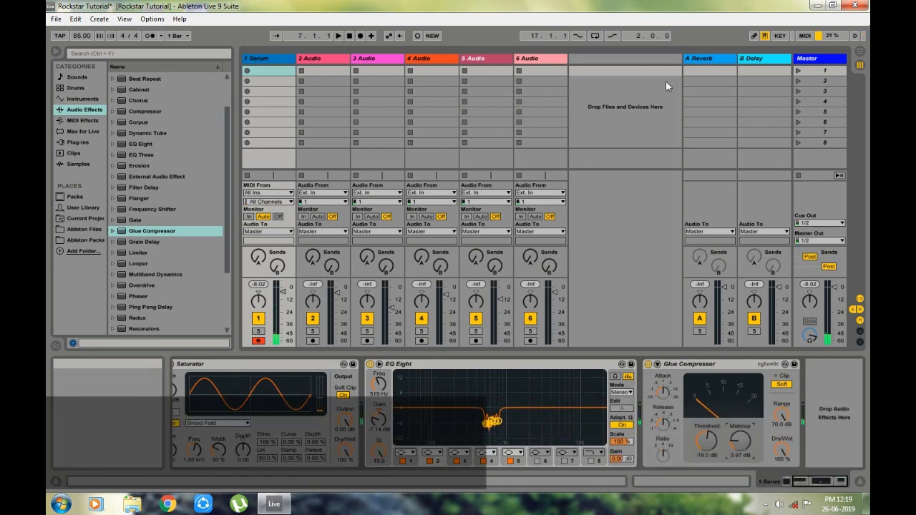
- Switch to the Arrangement view and look over the drum clips on tracks 2 Audio to 6 Audio from bar 17
left_click(859, 54)
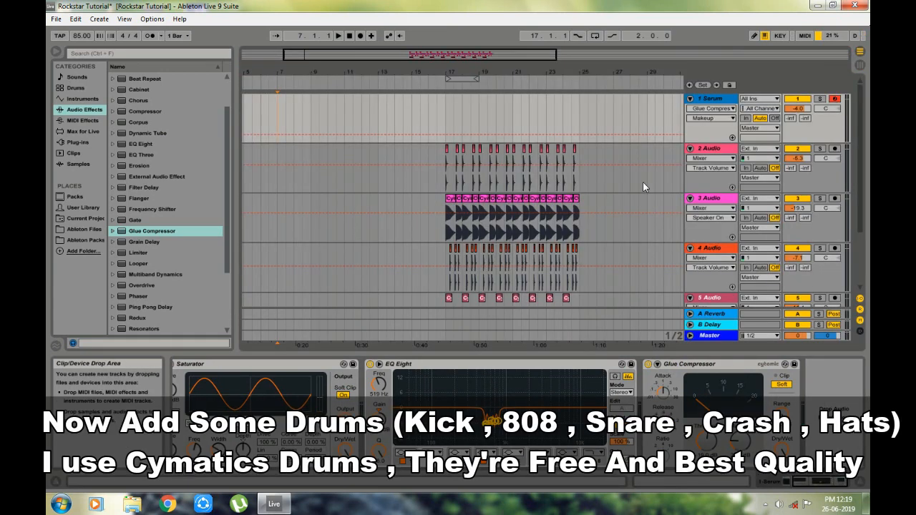
left_click(447, 157)
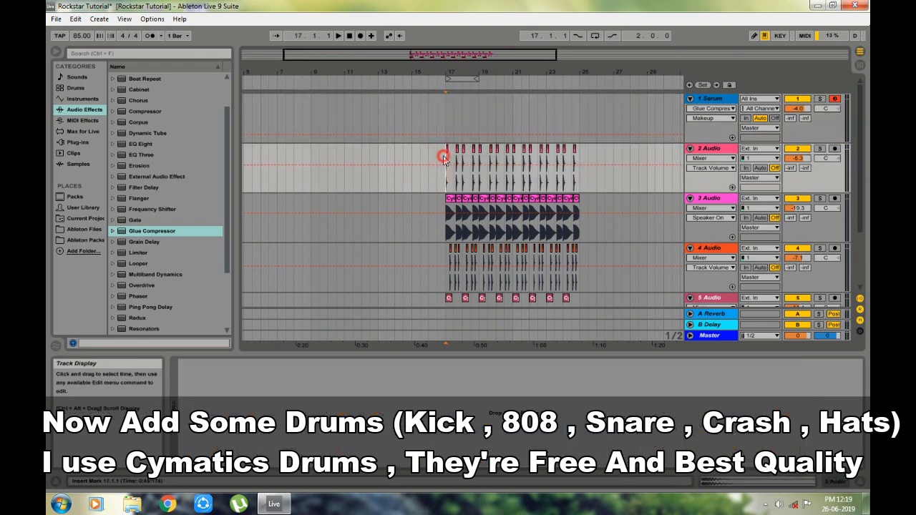
left_click_drag(530, 72, 535, 101)
scroll(461, 200, "down", 3)
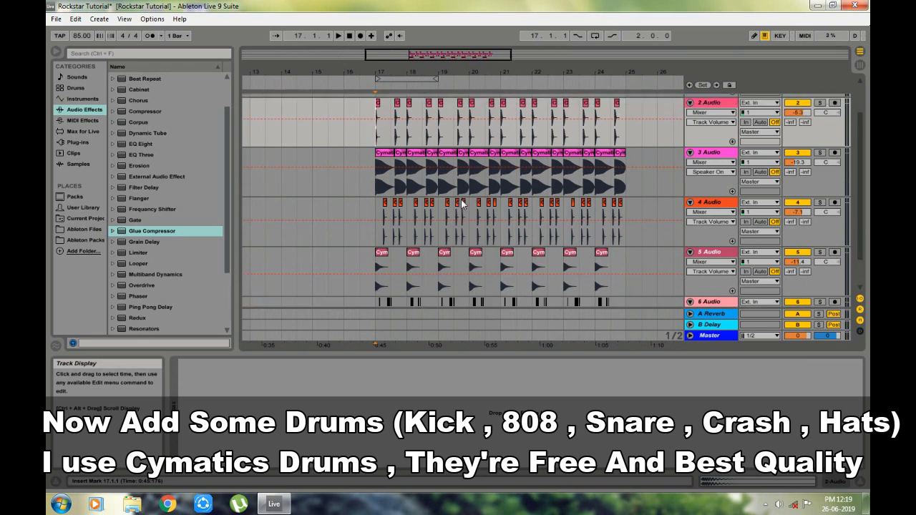
scroll(461, 199, "down", 2)
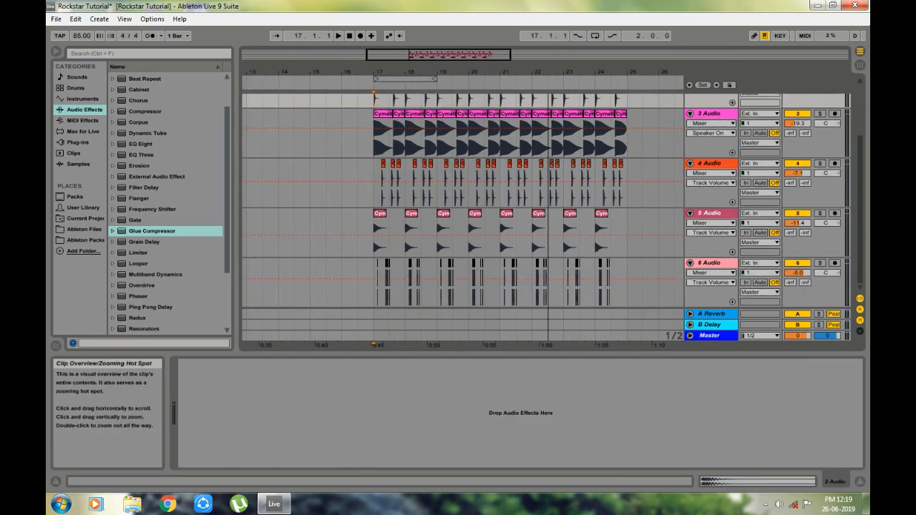
left_click_drag(467, 55, 449, 60)
scroll(385, 169, "up", 3)
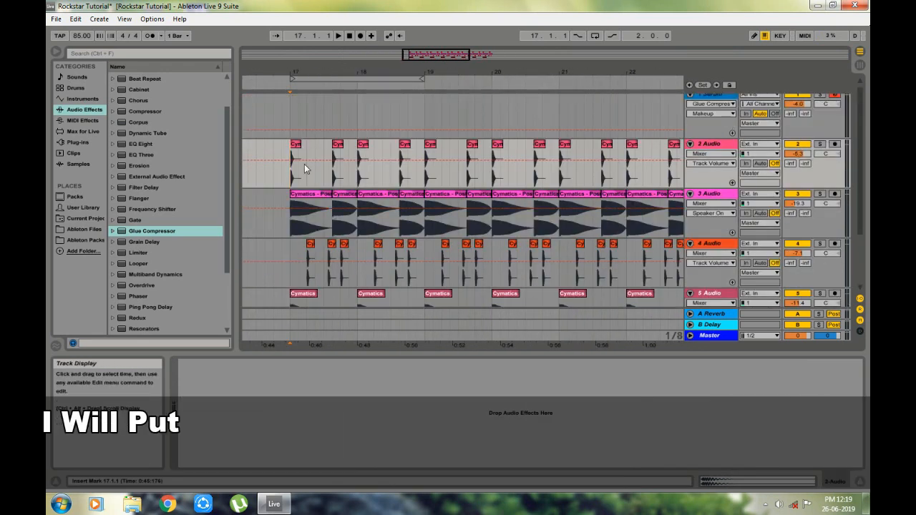
- Solo the 2 Audio and 3 Audio drum tracks in turn and listen to each from bar 17
scroll(306, 169, "down", 1)
left_click(820, 121)
key("space")
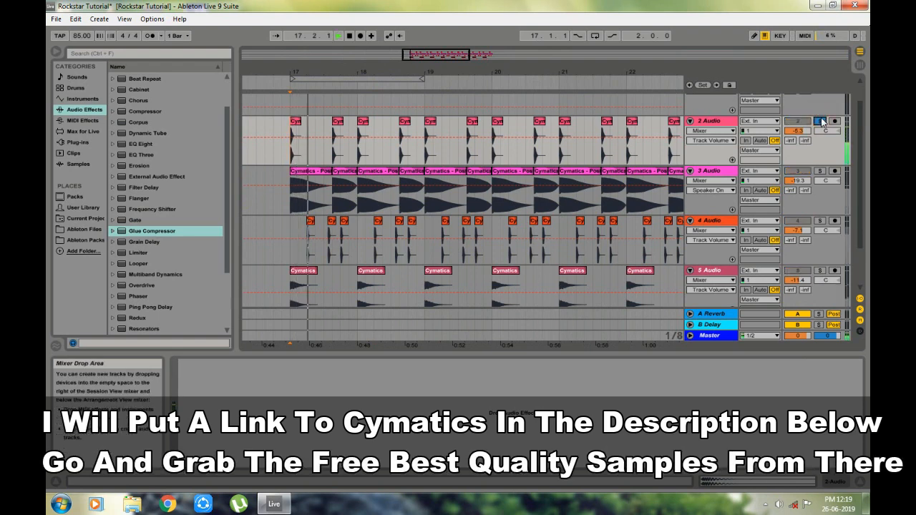
left_click(820, 170)
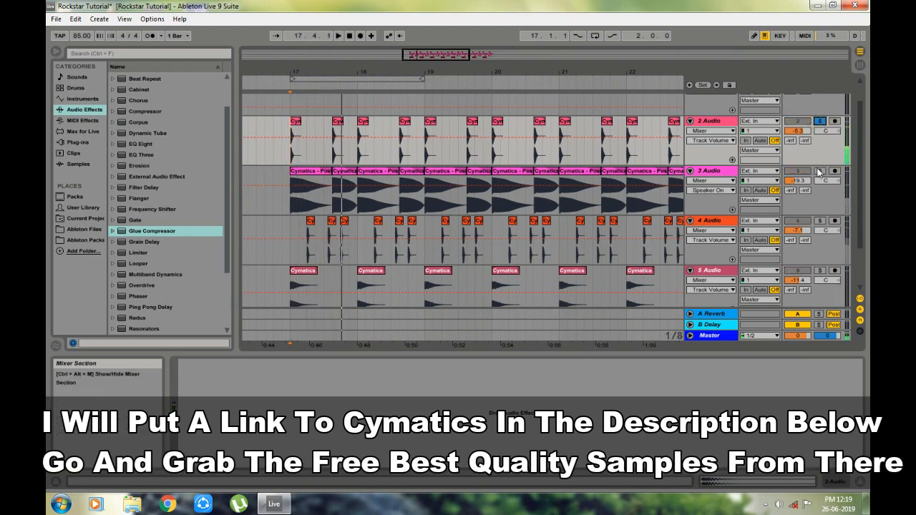
left_click(295, 178)
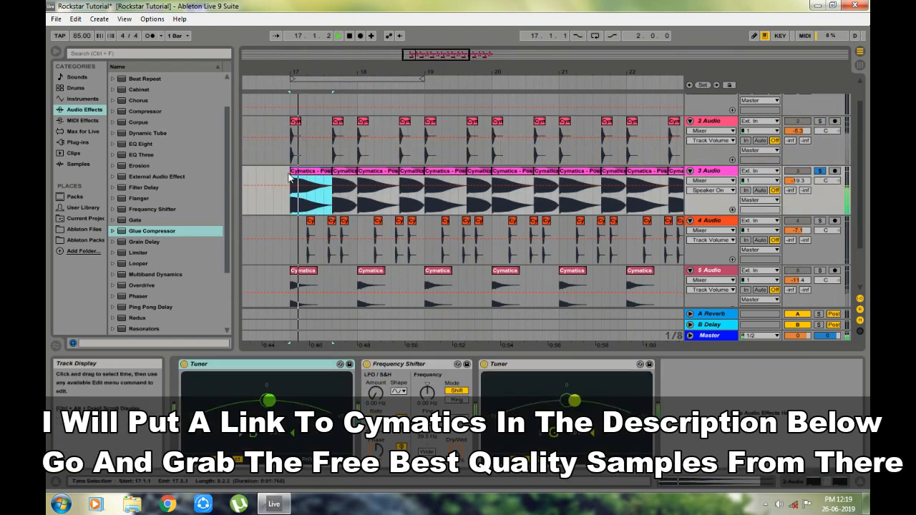
left_click(334, 183)
left_click(325, 159)
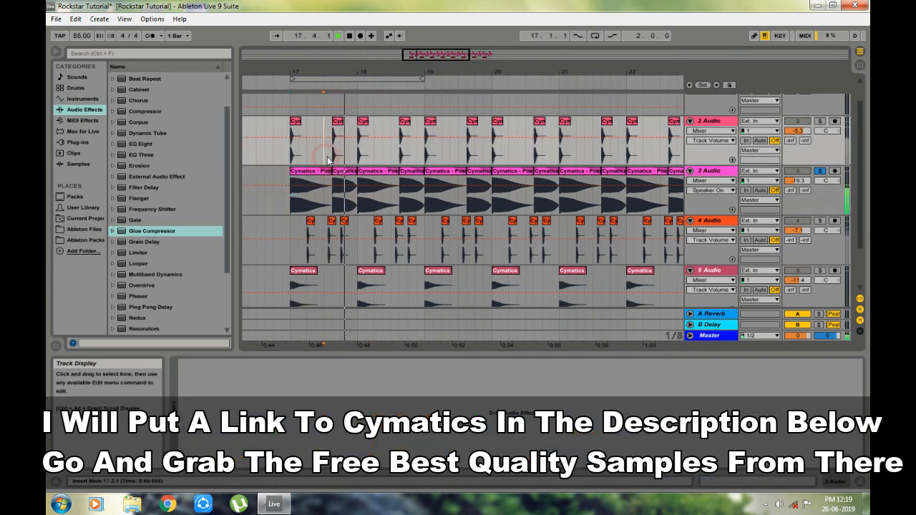
- Audition the 4 Audio and 5 Audio tracks in turn, soloing each and playing it around its first clips
left_click(284, 232)
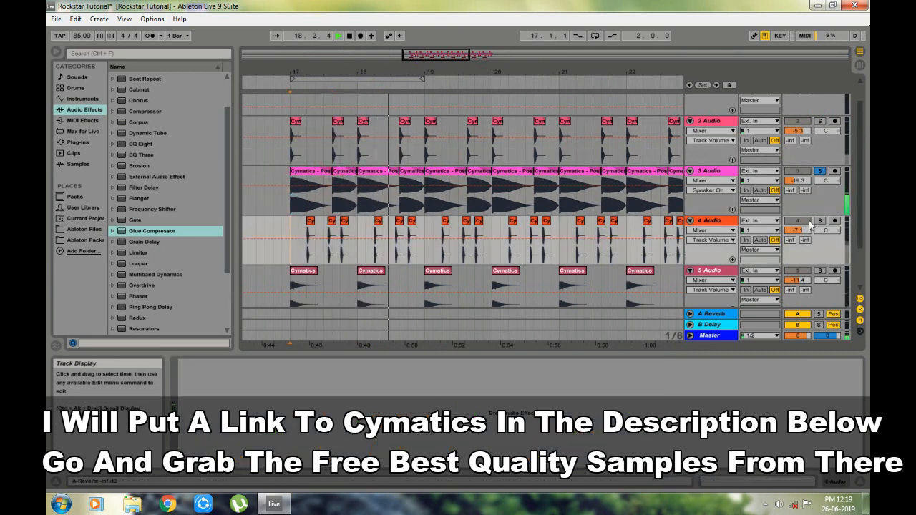
key("space")
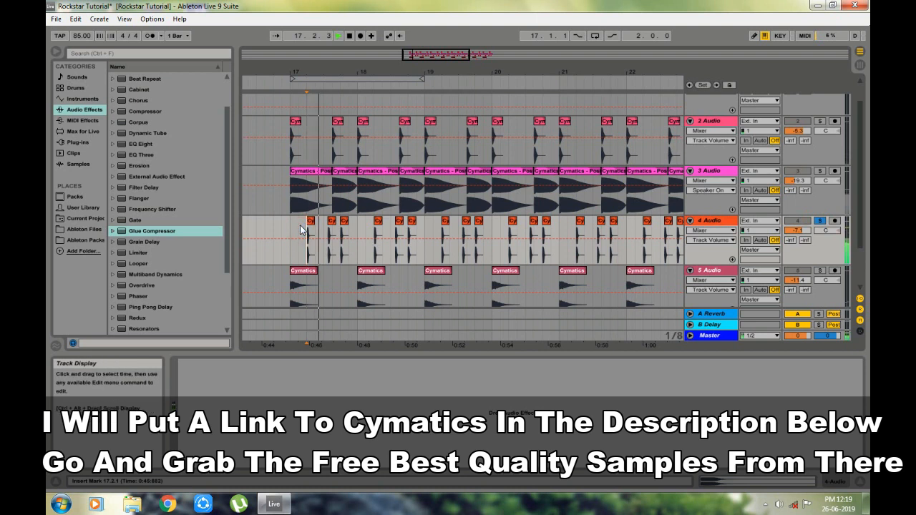
left_click(819, 271)
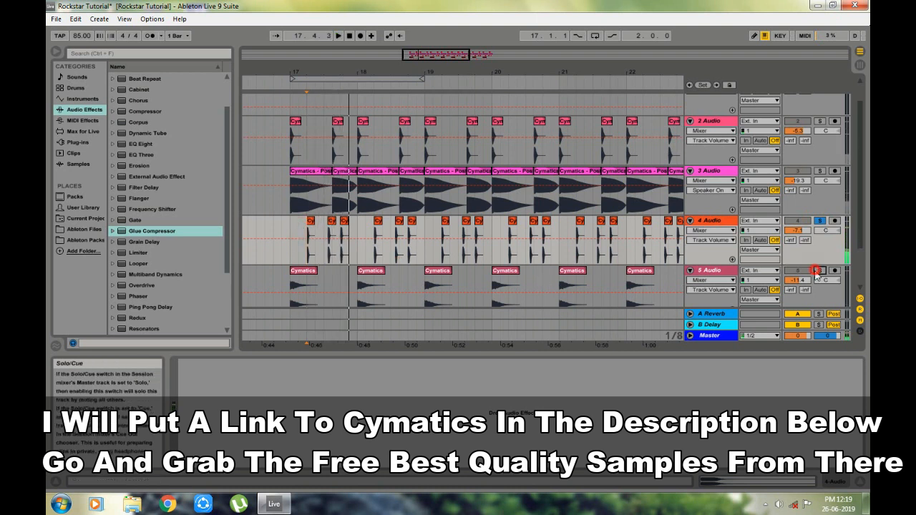
left_click(293, 272)
key("space")
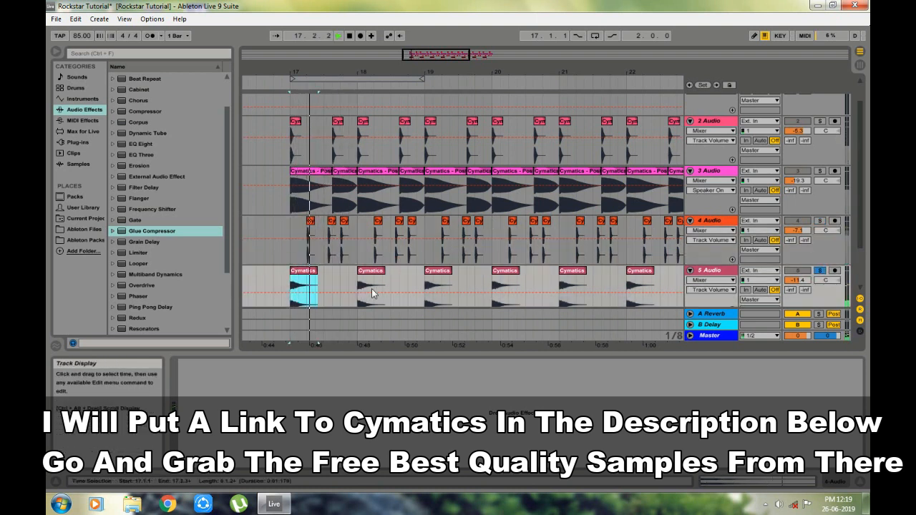
left_click(359, 286)
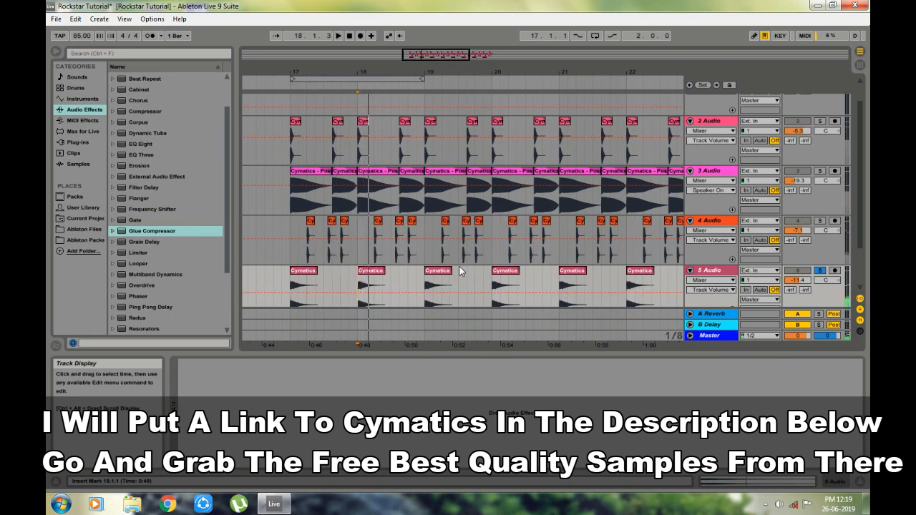
- Solo the 6 Audio track and play its pattern from its first clip in bar 17
scroll(460, 270, "down", 3)
left_click(299, 271)
left_click(818, 264)
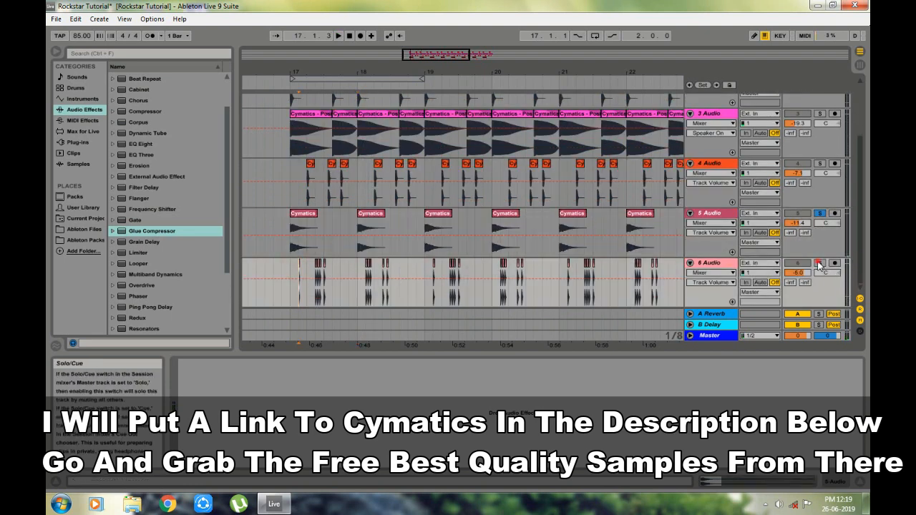
key("space")
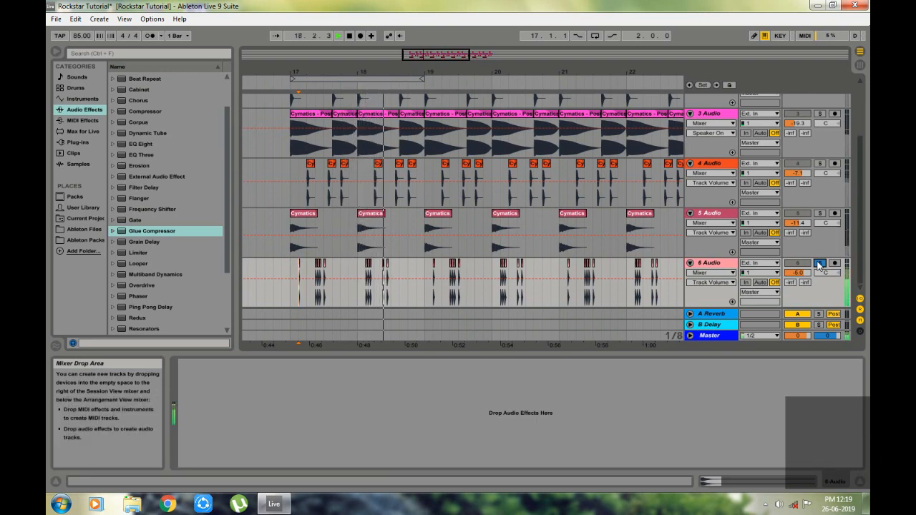
key("space")
- Play all the drum tracks together from bar 17 with no track soloed, and return to bar 17 on the Serum track
scroll(636, 243, "up", 3)
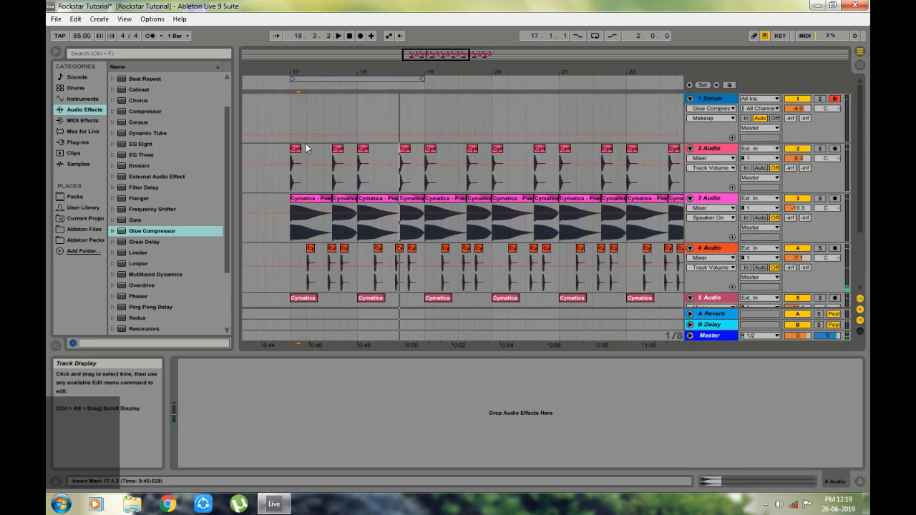
left_click(293, 154)
key("space")
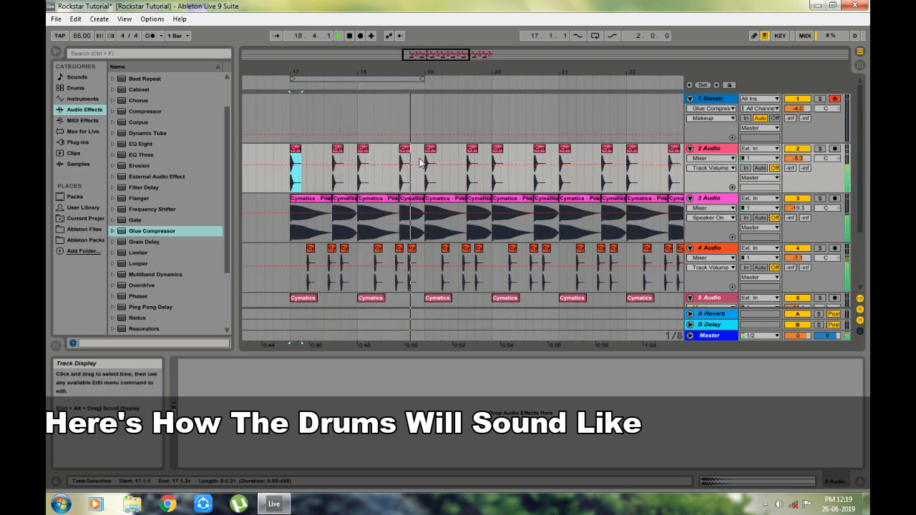
left_click(286, 120)
key("space")
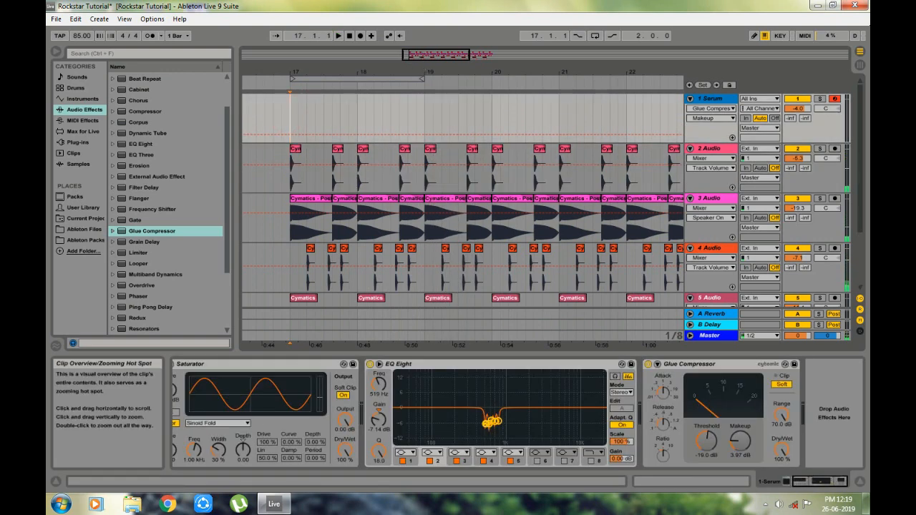
- Insert an empty four-bar MIDI clip on the Serum track from bar 13 to bar 17 and open it for note editing
left_click_drag(369, 72, 609, 113)
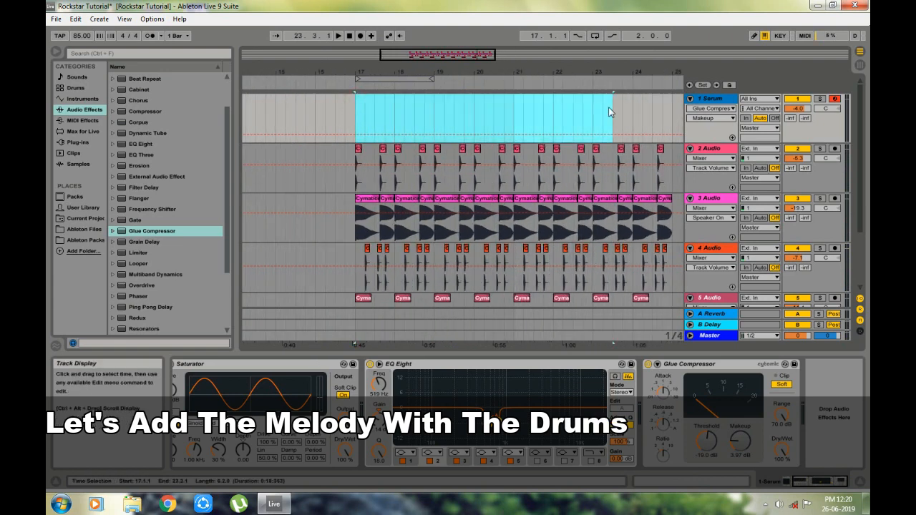
left_click(305, 107)
left_click_drag(410, 56, 497, 30)
left_click_drag(374, 112, 432, 118)
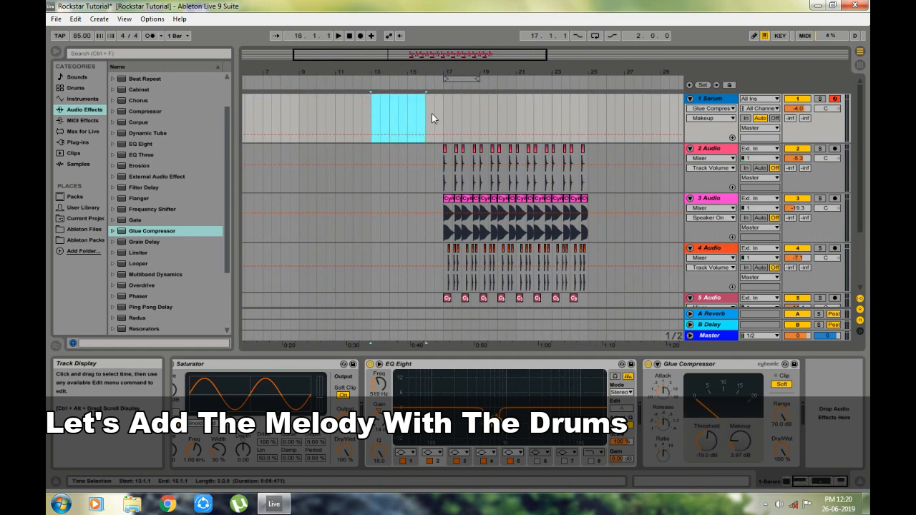
right_click(431, 102)
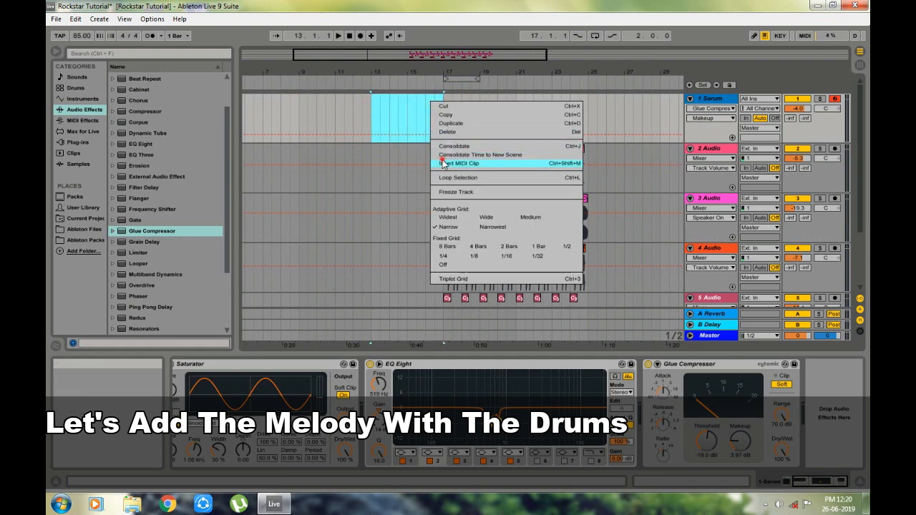
left_click(462, 168)
double_click(420, 104)
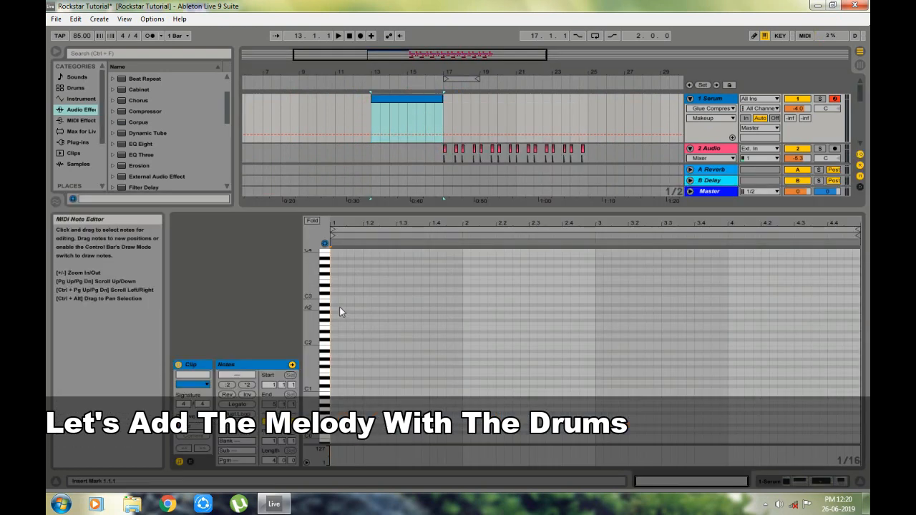
- Add a 1/32-long G4 note at the very start of the clip
left_click_drag(350, 220, 377, 220)
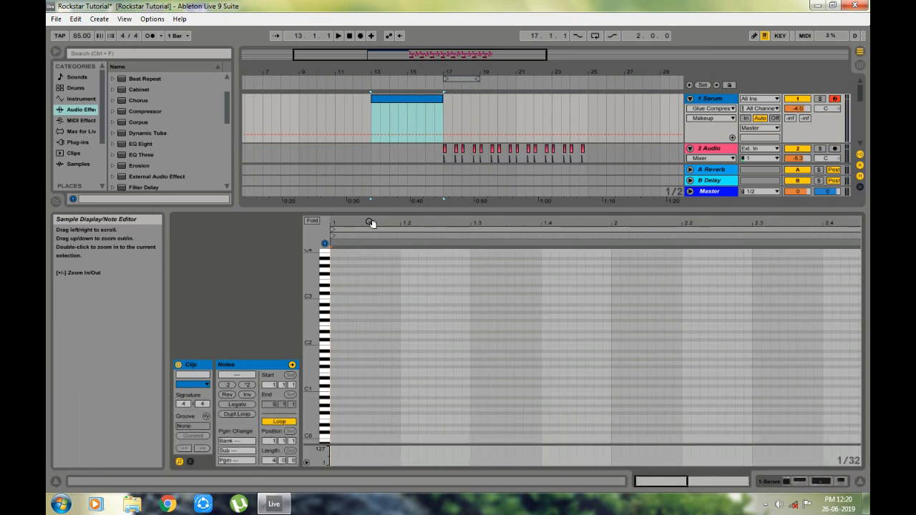
scroll(335, 276, "up", 3)
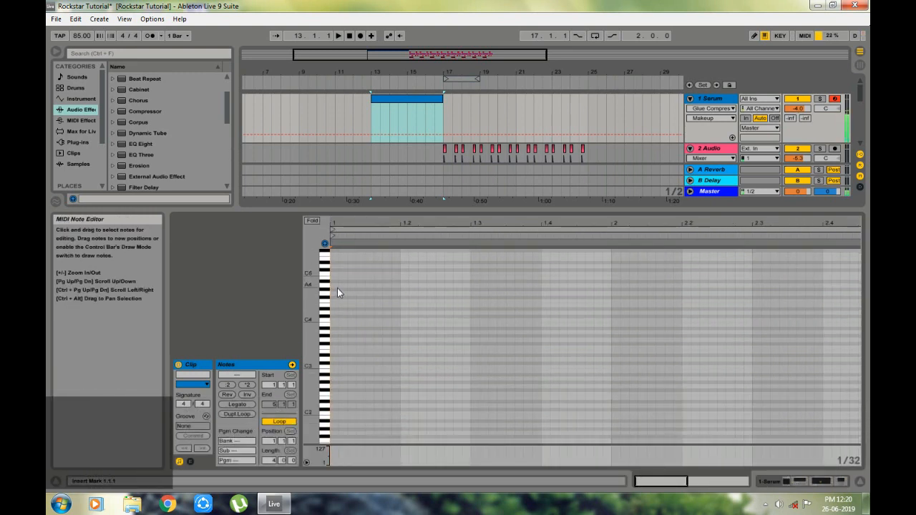
left_click(334, 292)
left_click(350, 293)
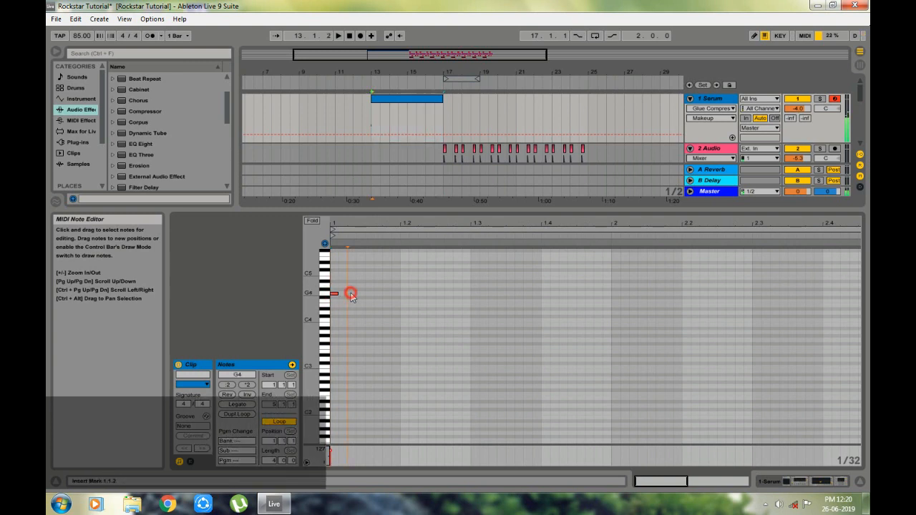
double_click(351, 293)
key("space")
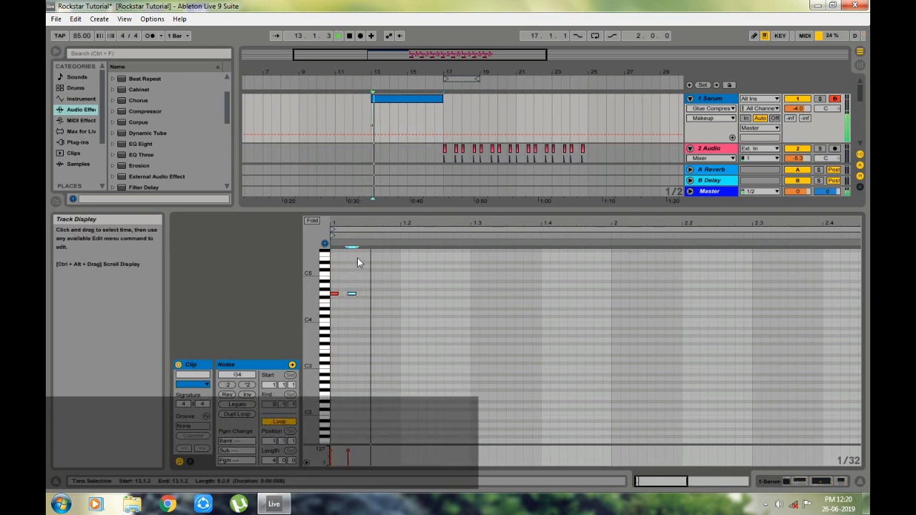
key("space")
left_click(351, 294)
left_click(351, 294)
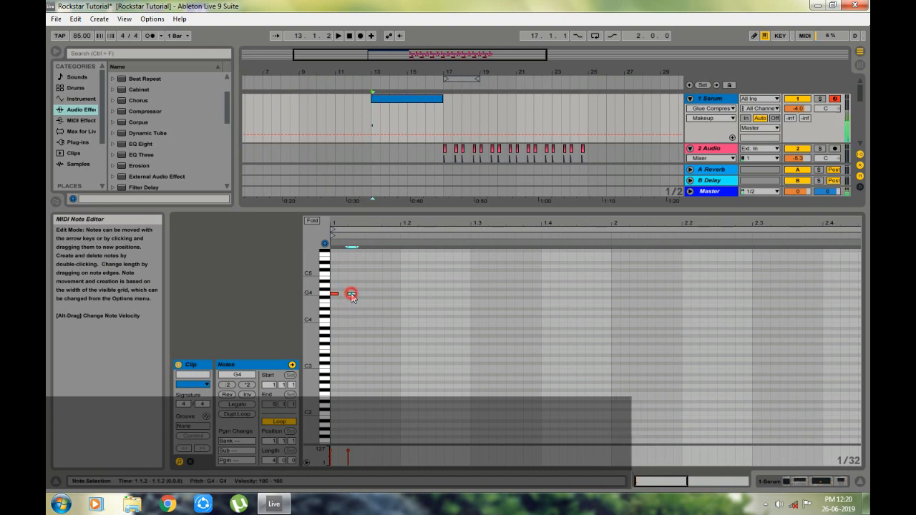
left_click_drag(352, 292, 352, 290)
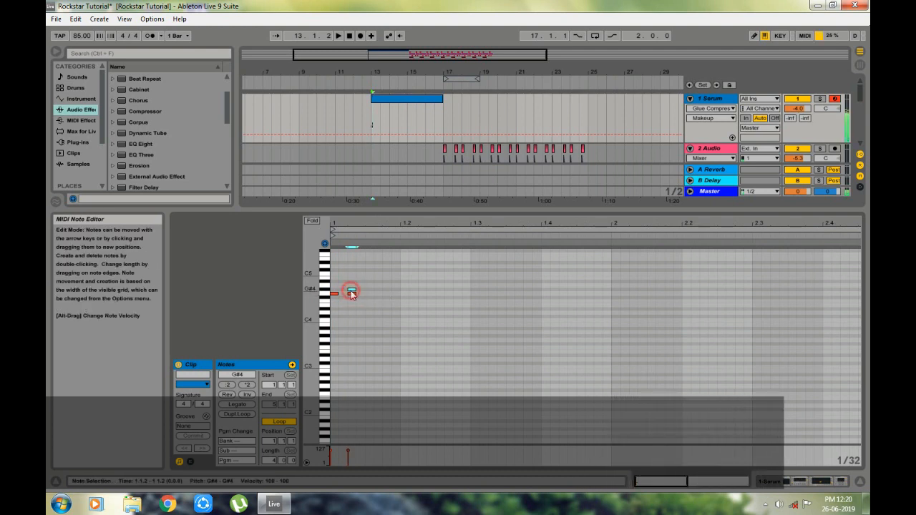
double_click(351, 292)
- Add 1/32-long melody notes: G4 at 1.2, F4 at 1.3 and 1.4, and D#4 at 2.1 and 2.2
double_click(404, 294)
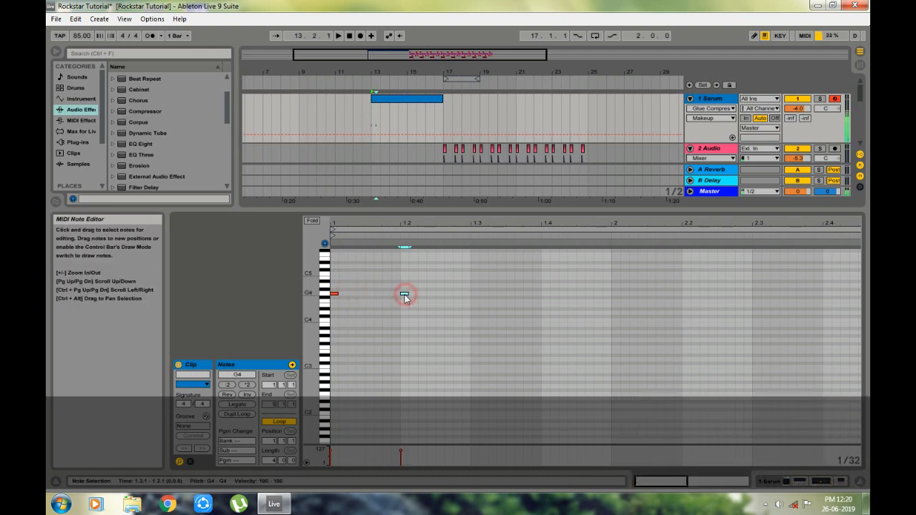
key("space")
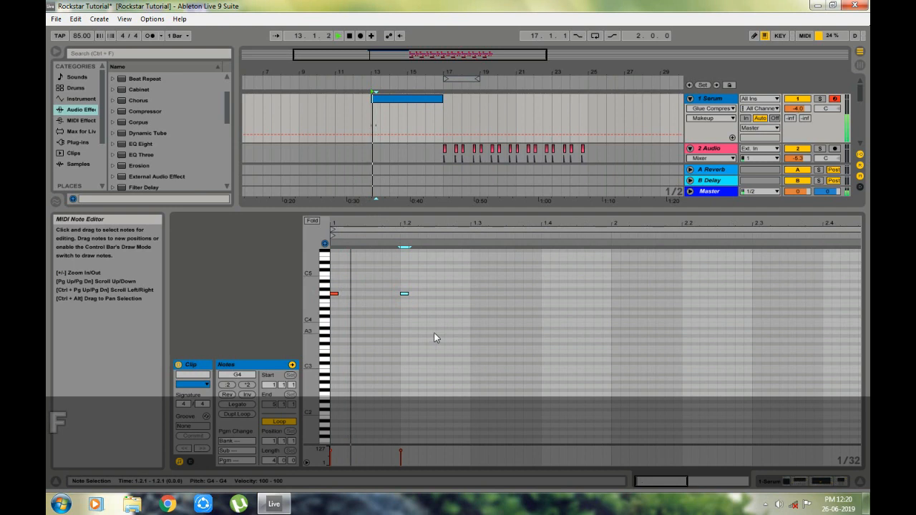
left_click(472, 301)
double_click(473, 301)
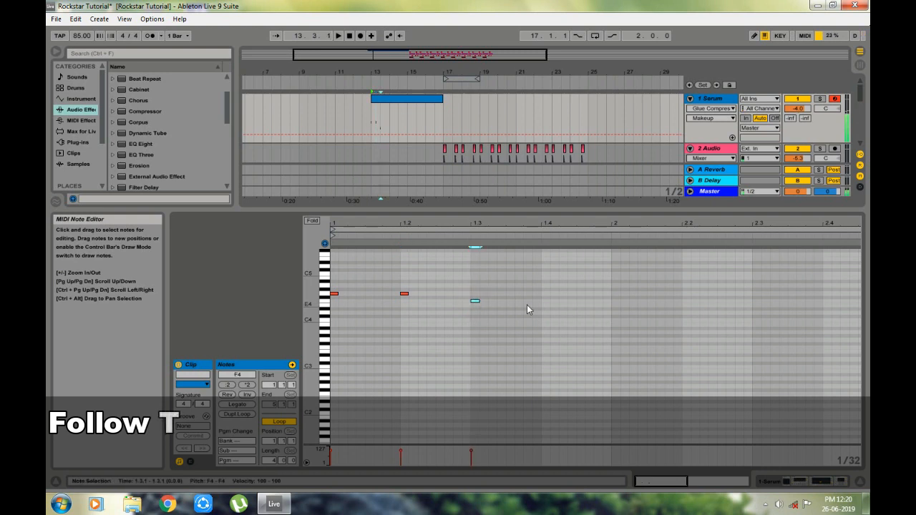
double_click(544, 301)
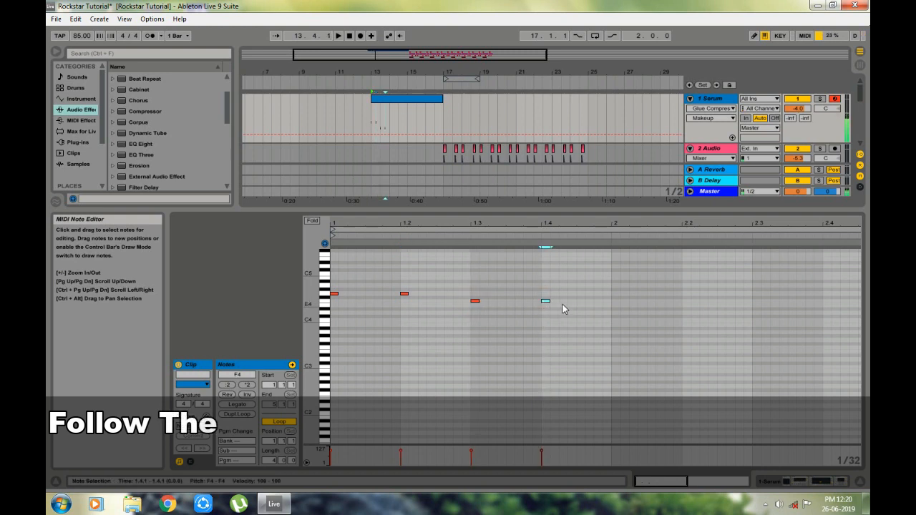
double_click(614, 310)
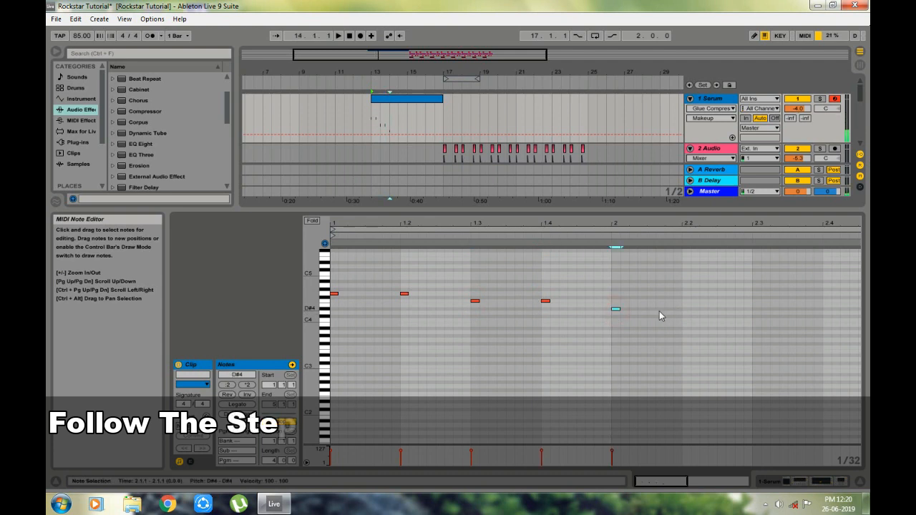
double_click(685, 310)
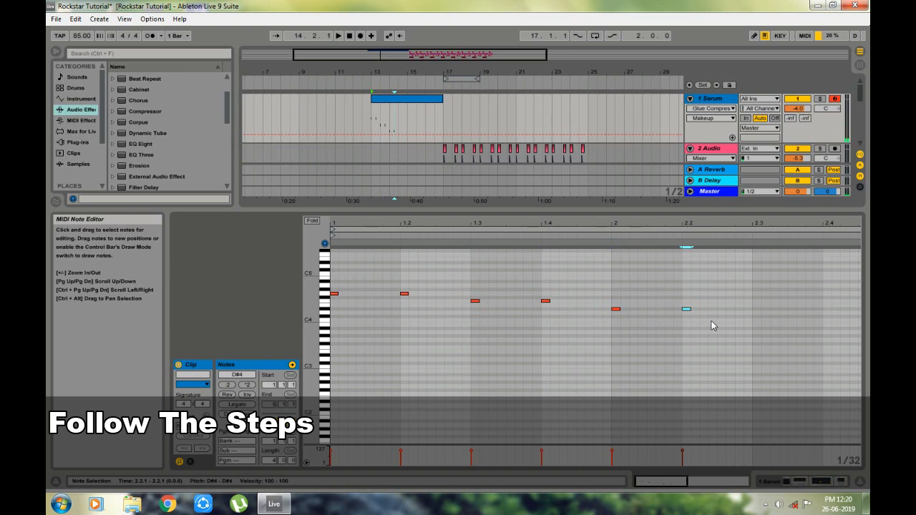
- Add 1/32-long D4 notes at 2.3 and 2.4, listen to the melody, and add a 1/16-long C4 note at 3
double_click(755, 314)
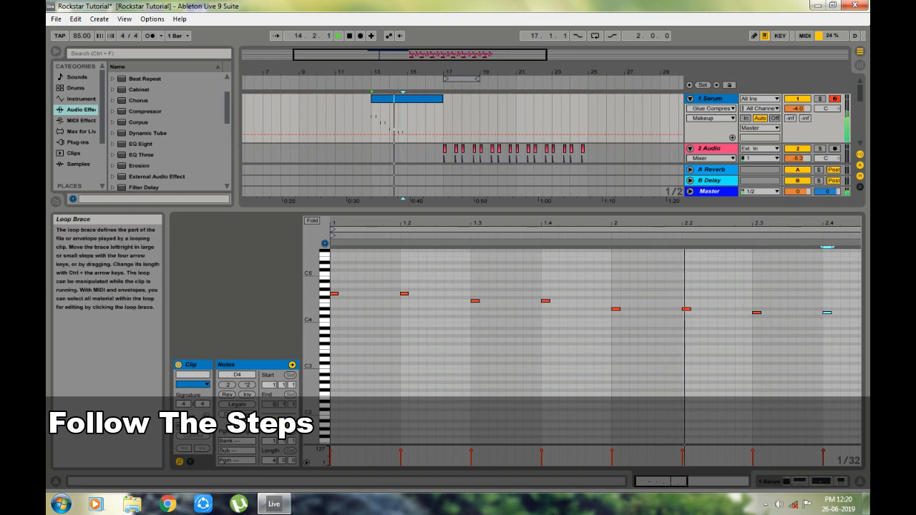
left_click_drag(751, 223, 721, 208)
key("space")
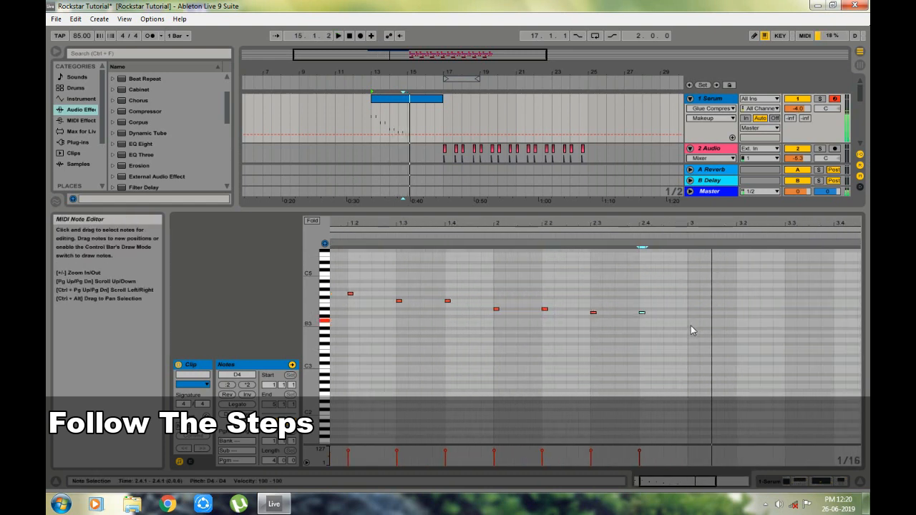
double_click(690, 322)
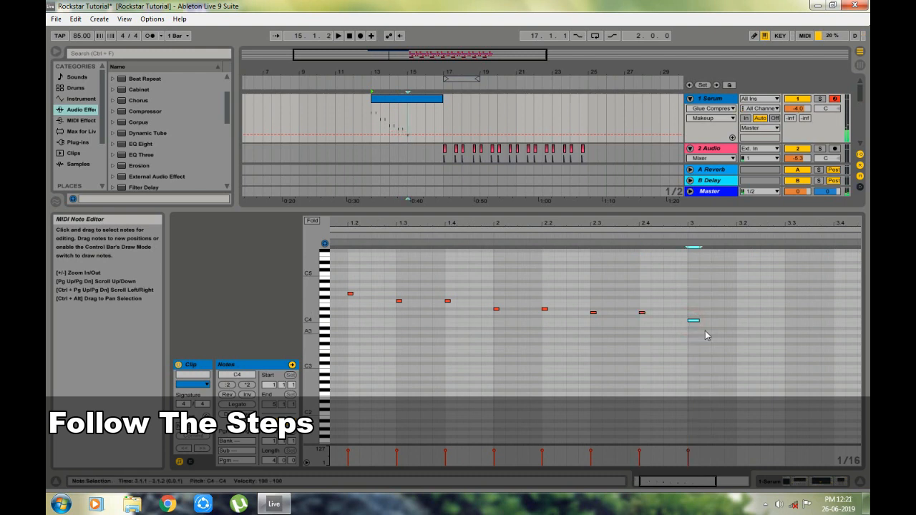
- Lengthen the eight melody notes from 1.1 to 2.4 together to 1/16, and play the clip back
left_click_drag(651, 218, 566, 225)
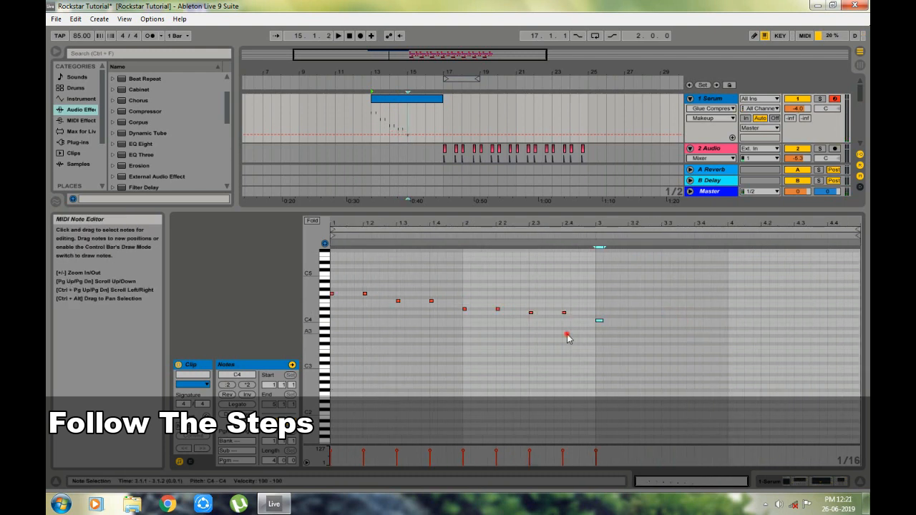
left_click_drag(566, 333, 324, 289)
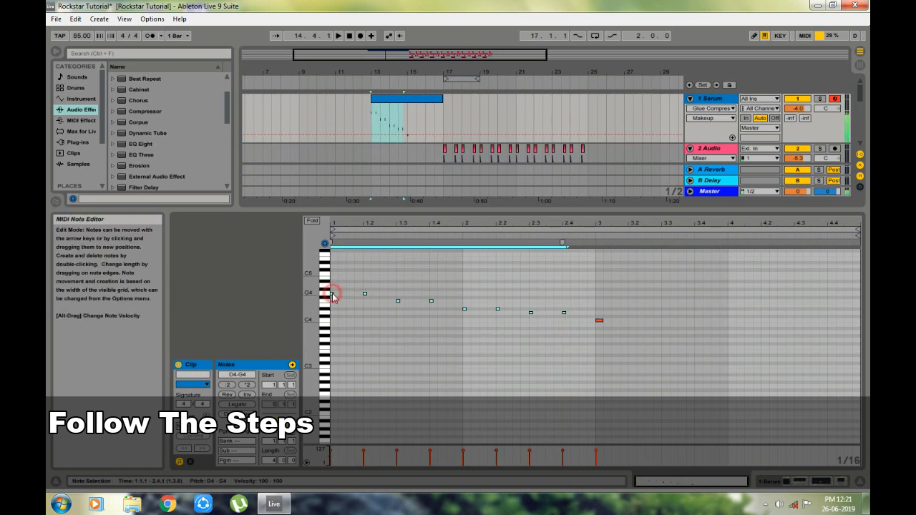
left_click(332, 294)
left_click(334, 298)
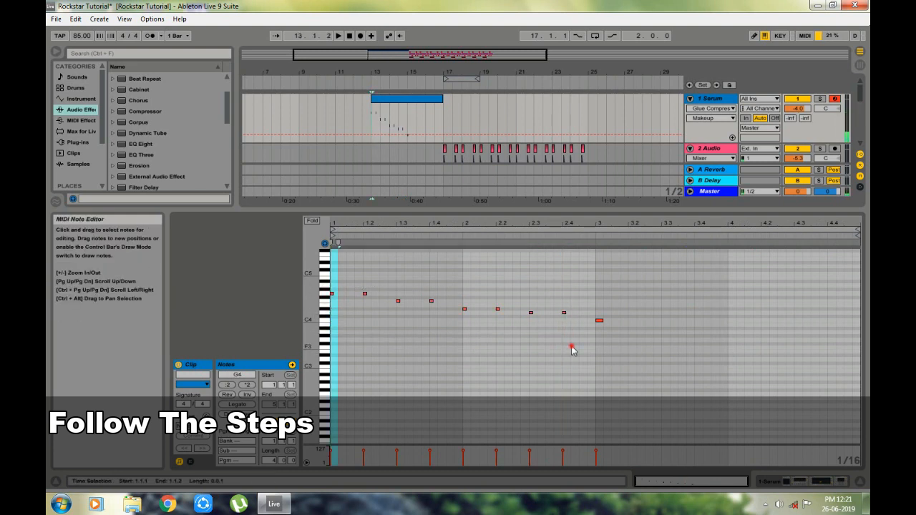
left_click_drag(570, 290, 338, 301)
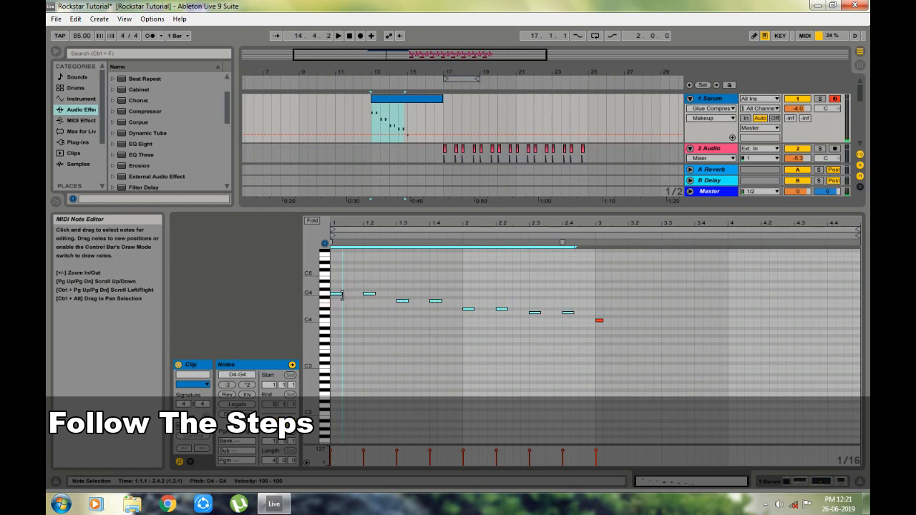
key("space")
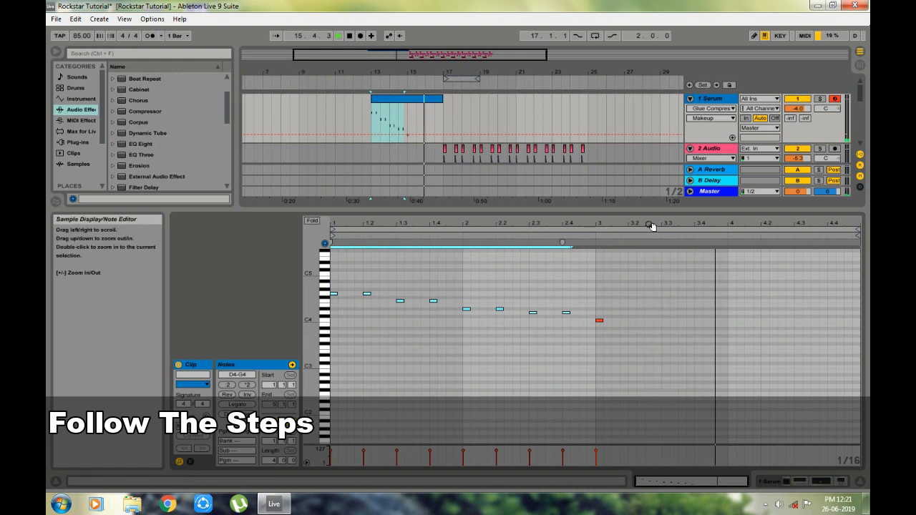
key("space")
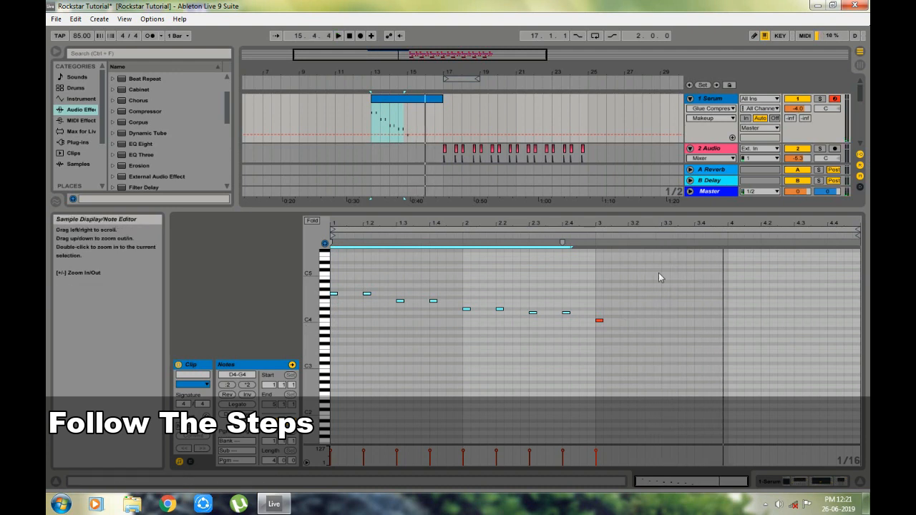
- Add 1/16-long D4 notes at 4.1 and 4.2, and play the clip back to check their timing
double_click(730, 313)
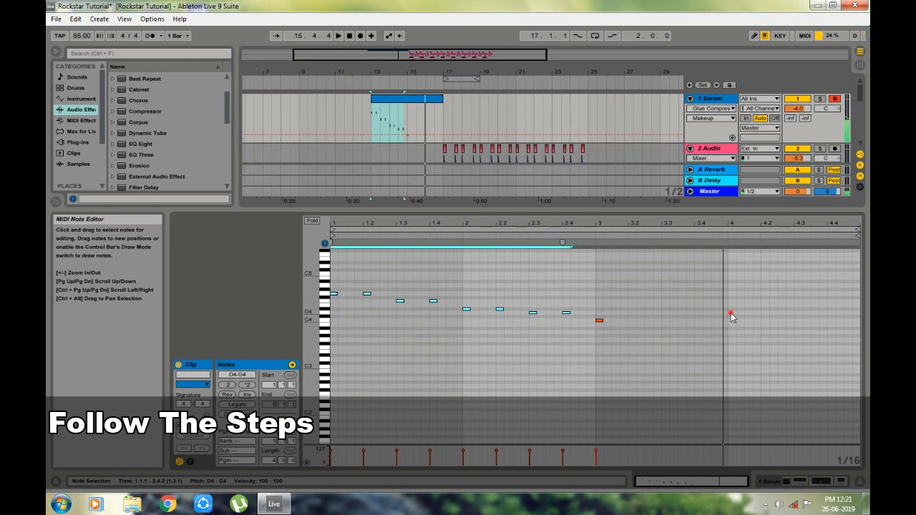
double_click(798, 313)
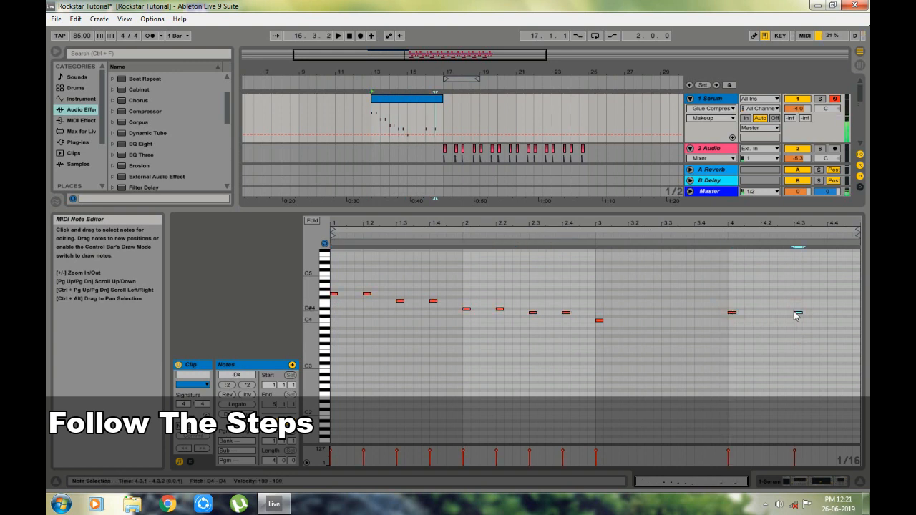
left_click_drag(797, 313, 774, 315)
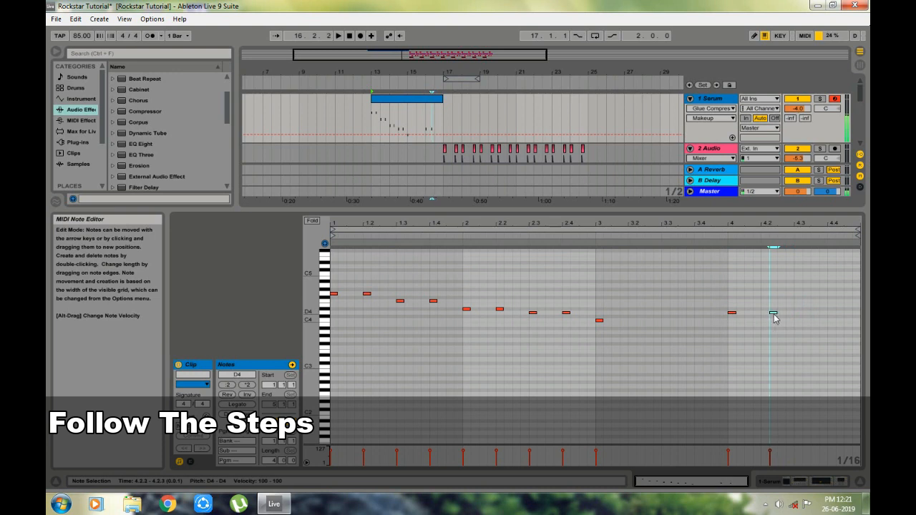
key("space")
left_click_drag(766, 223, 773, 271)
left_click_drag(792, 314, 769, 313)
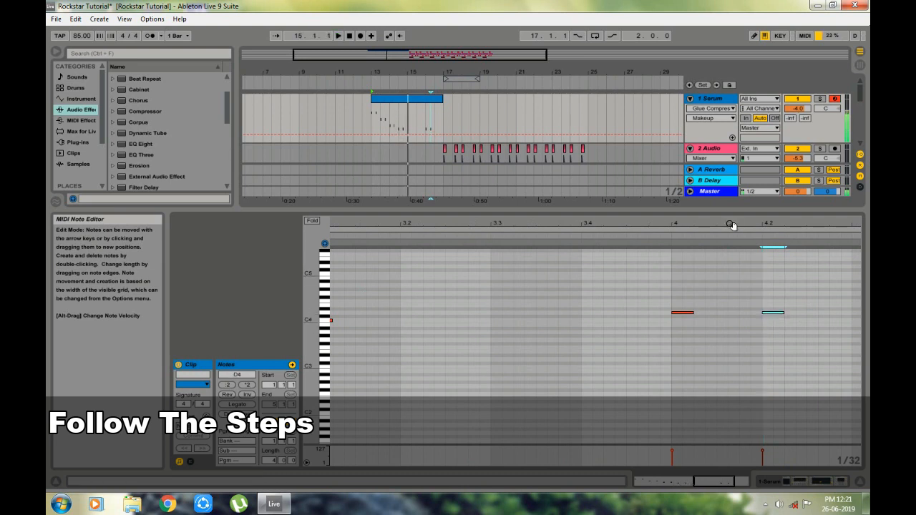
left_click_drag(732, 223, 731, 179)
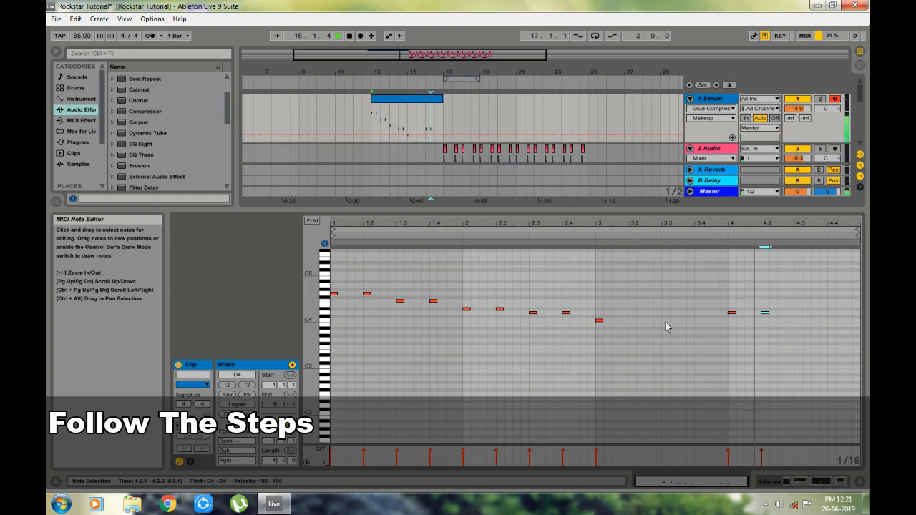
- Trim the Serum clip's end to shortly after its last note and shift the clip so it ends at bar 17
left_click_drag(426, 72, 453, 159)
left_click_drag(492, 106, 450, 103)
left_click(351, 114)
left_click_drag(425, 56, 419, 111)
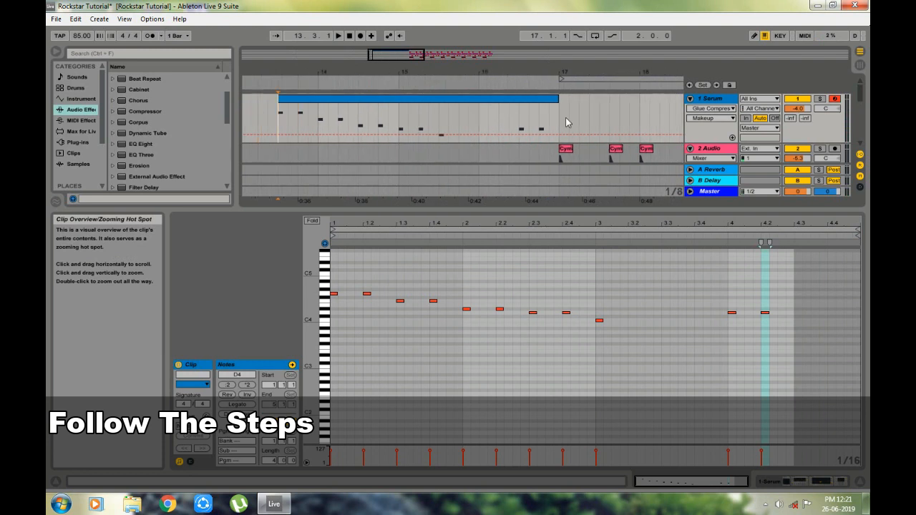
left_click_drag(558, 101, 532, 119)
left_click(443, 104)
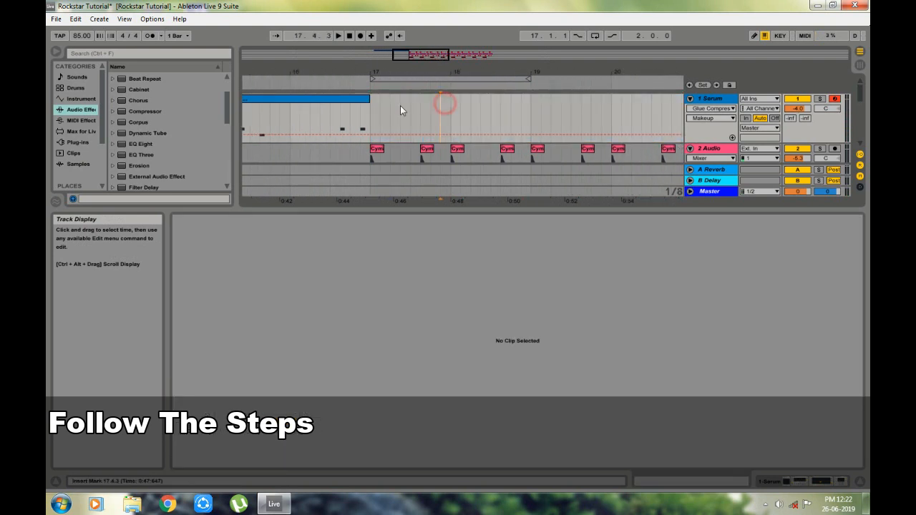
- Insert an empty one-bar MIDI clip on the Serum track from bar 17 to bar 18
left_click_drag(370, 115, 443, 107)
right_click(442, 98)
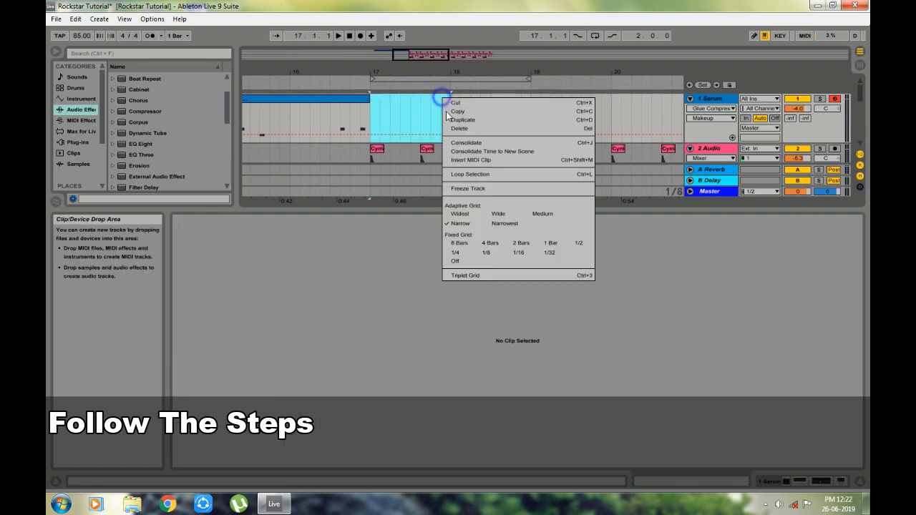
left_click(458, 161)
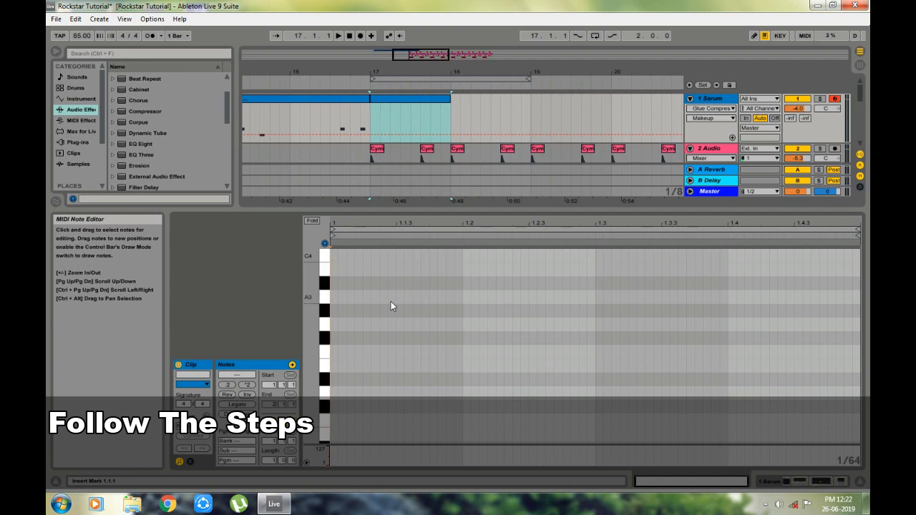
- Add quarter-note-long notes to the new clip: D4 at 1.1 and C4 at 1.2
scroll(391, 301, "up", 1)
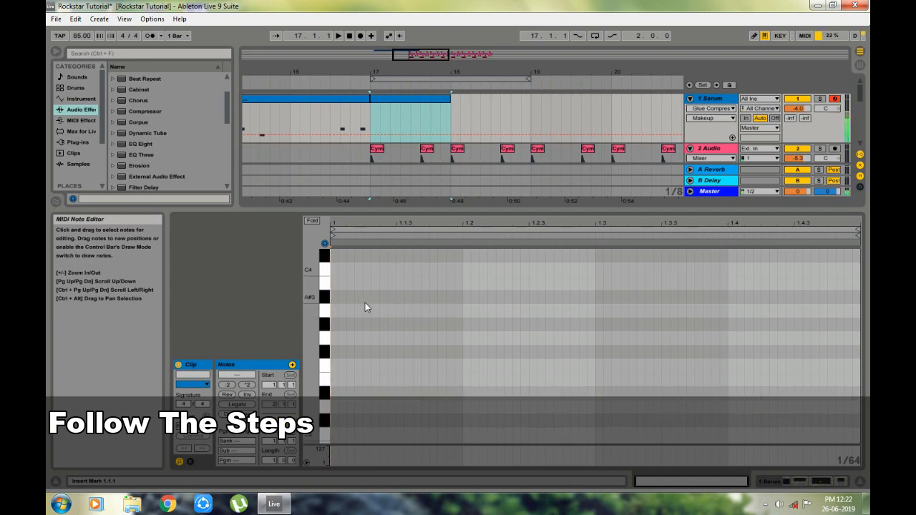
scroll(365, 302, "up", 2)
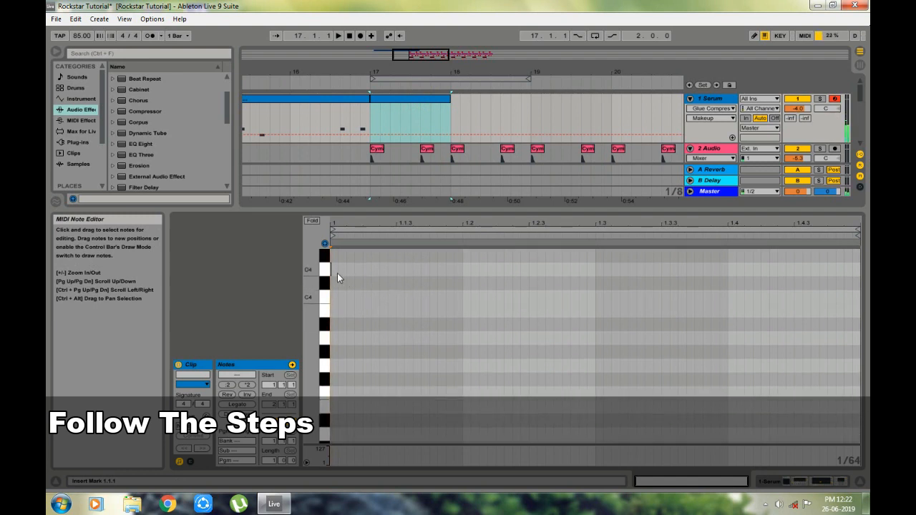
key("l")
double_click(334, 269)
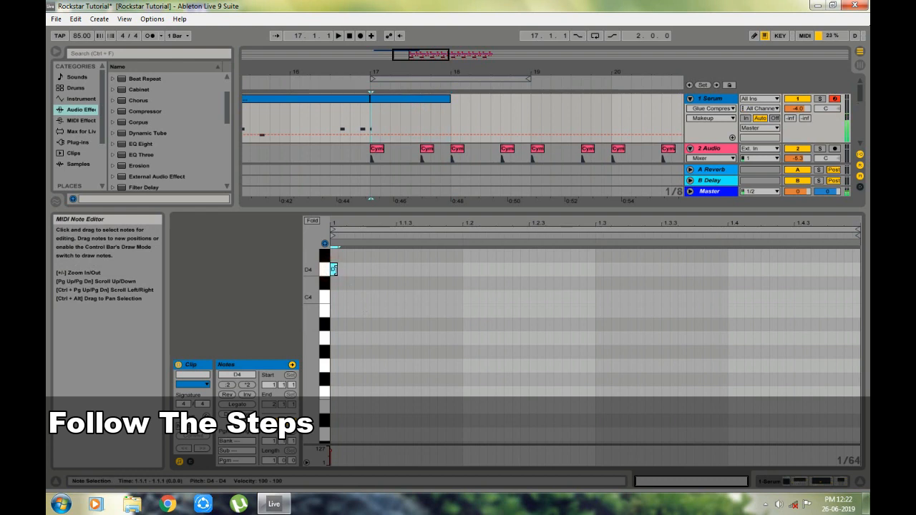
left_click_drag(379, 271, 465, 272)
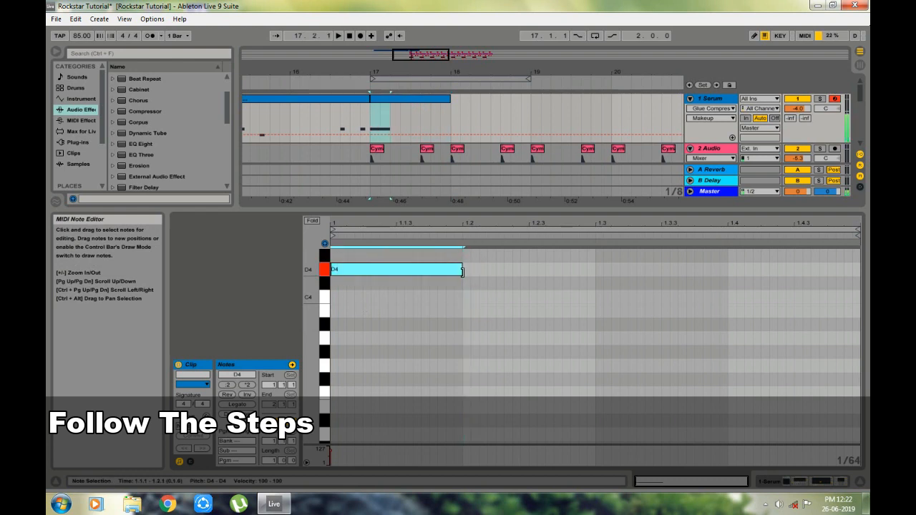
double_click(458, 297)
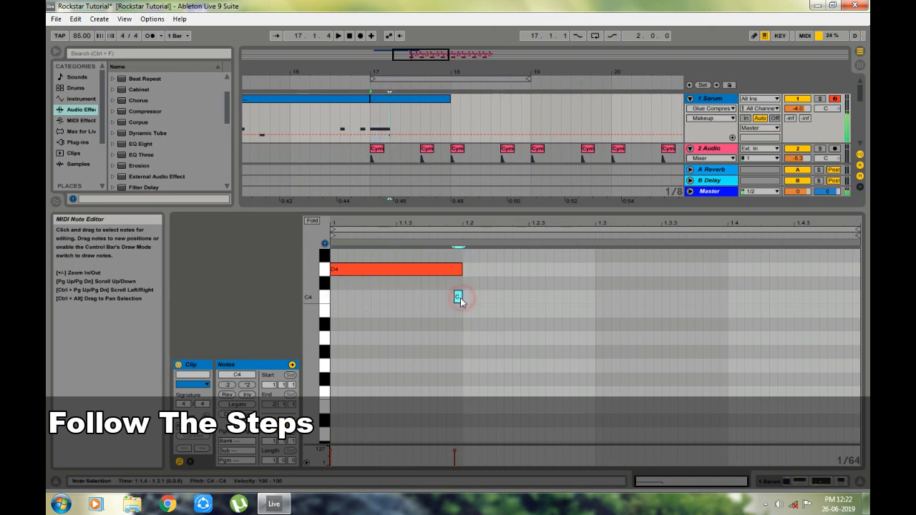
left_click_drag(473, 297, 584, 300)
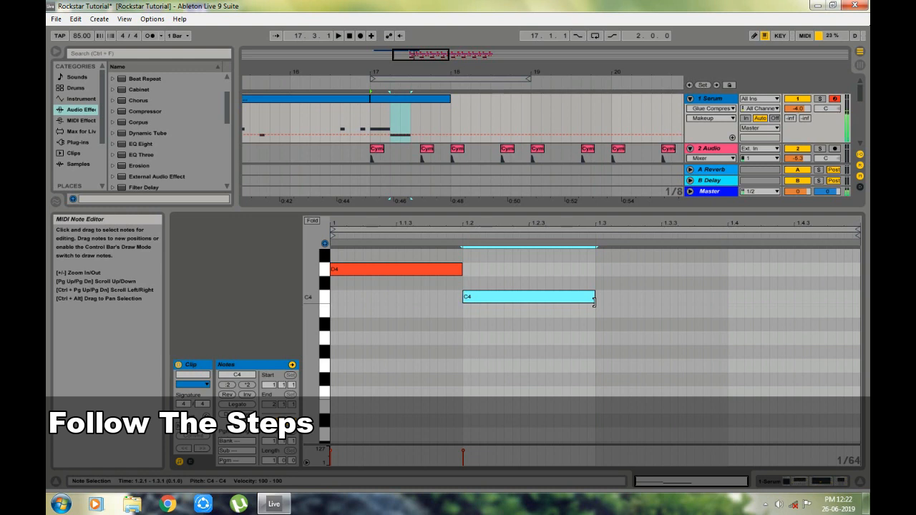
- Add quarter-note-long A#3 at 1.3 and A3 at 1.4 to complete the one-bar clip
double_click(598, 324)
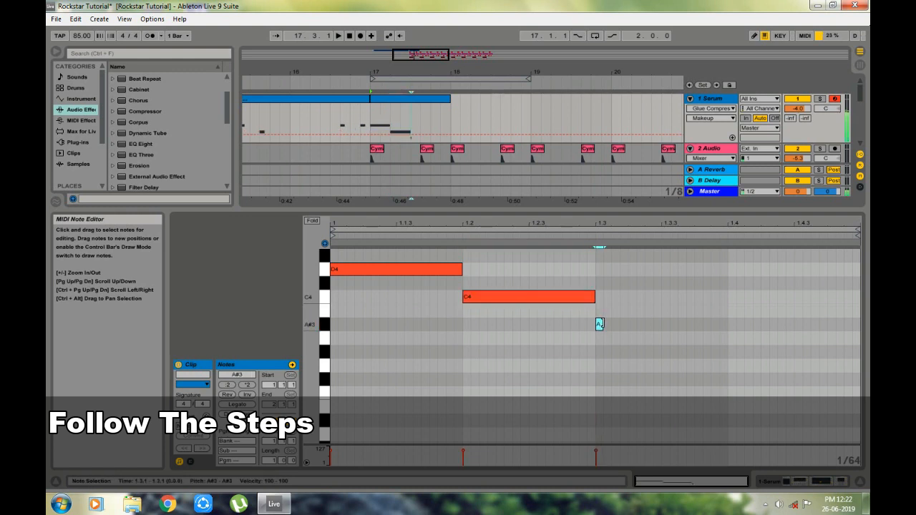
left_click_drag(603, 324, 727, 330)
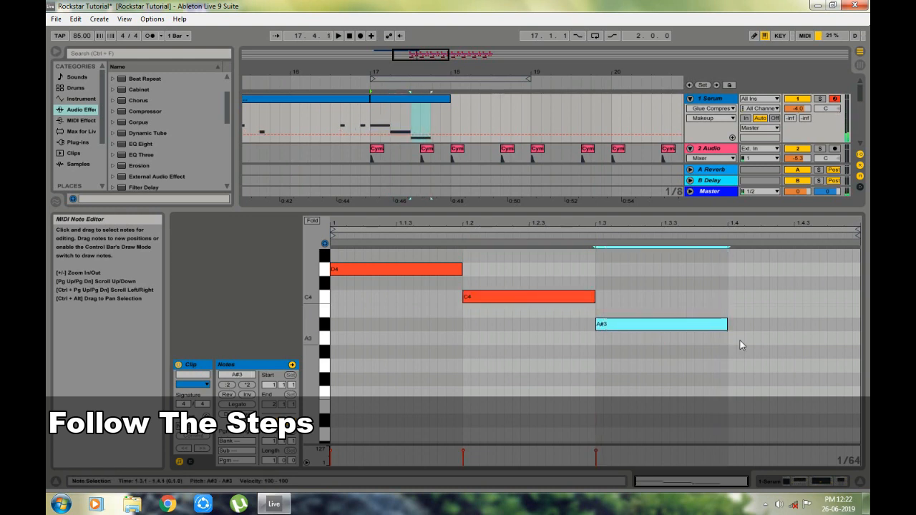
double_click(731, 338)
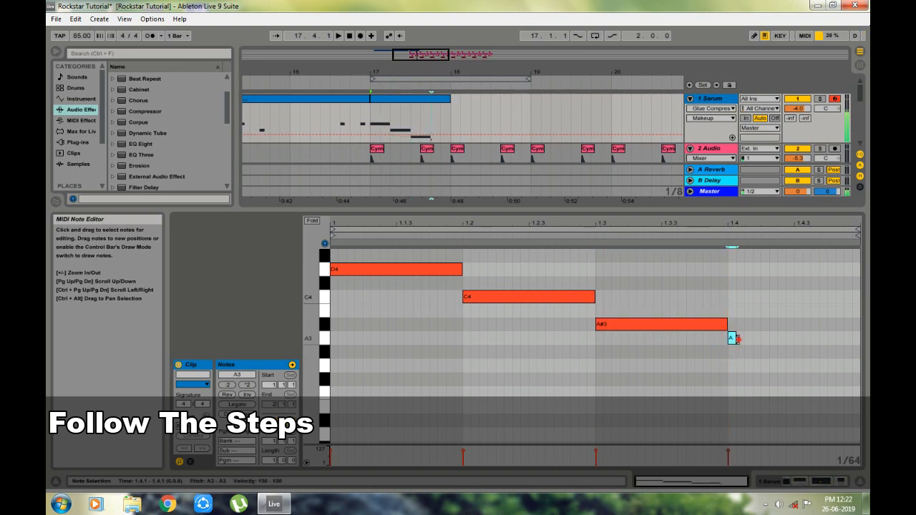
left_click_drag(735, 339, 854, 343)
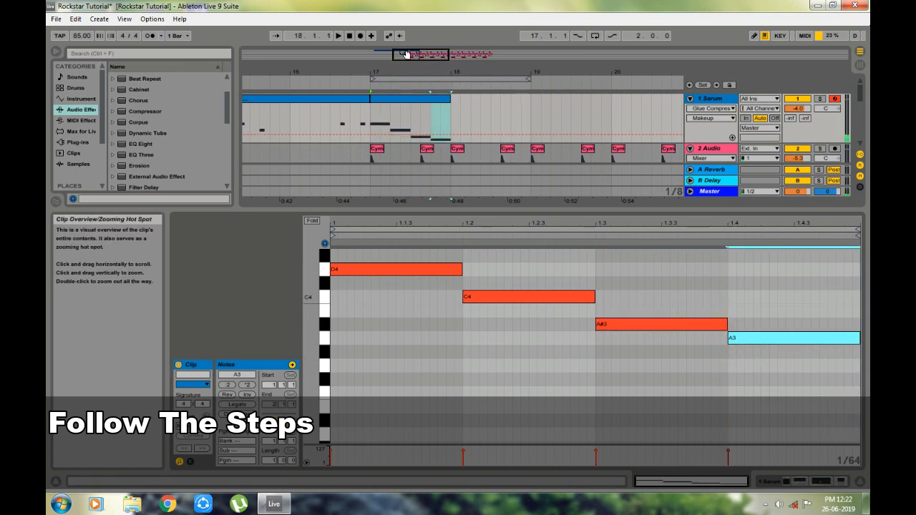
- Play the arrangement from 13.3.1 through both Serum clips into the drums at bar 17, and stop playback
scroll(351, 164, "down", 6)
left_click(296, 126)
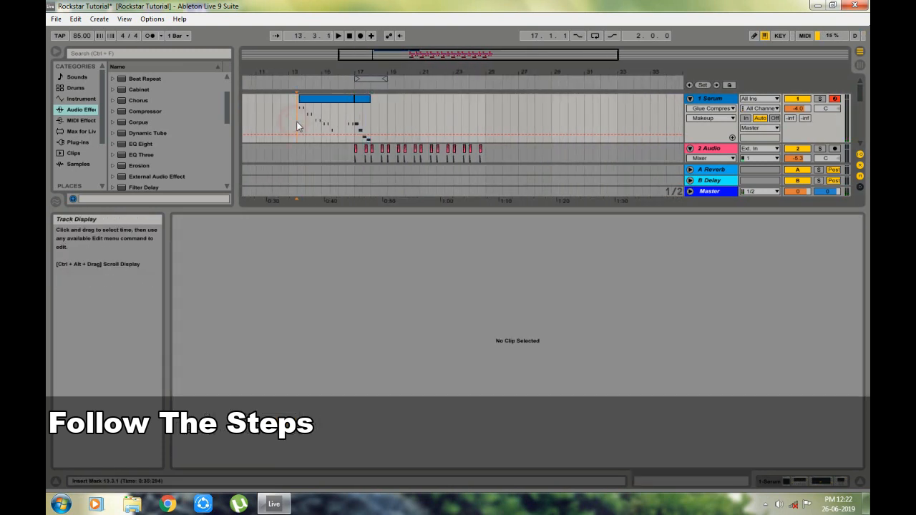
scroll(328, 141, "down", 4)
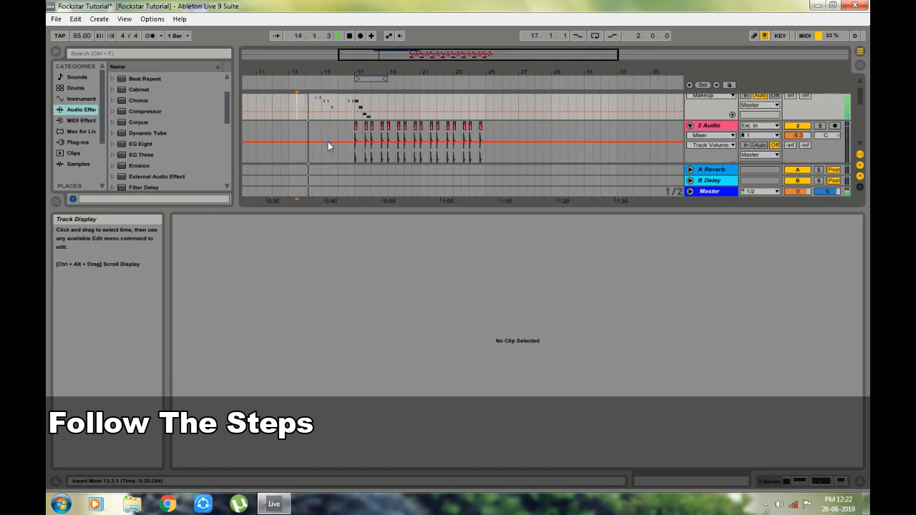
scroll(332, 139, "up", 3)
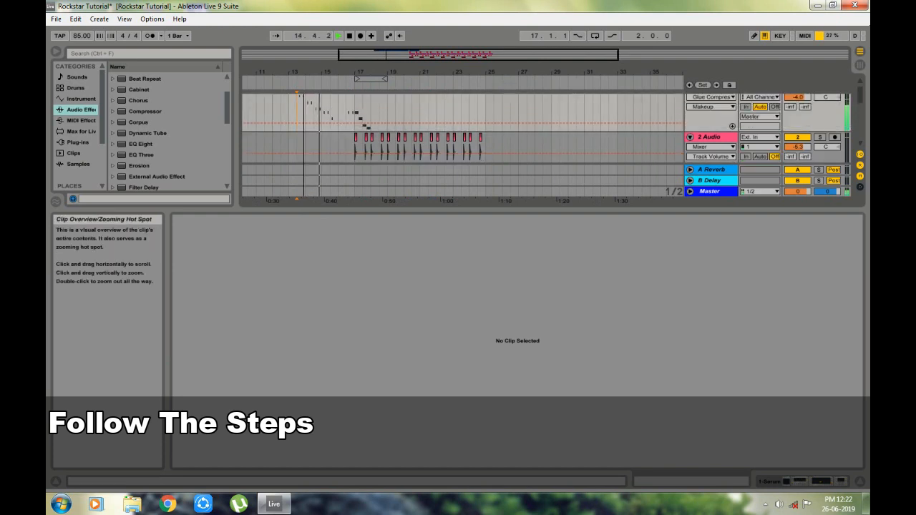
left_click_drag(383, 52, 383, 68)
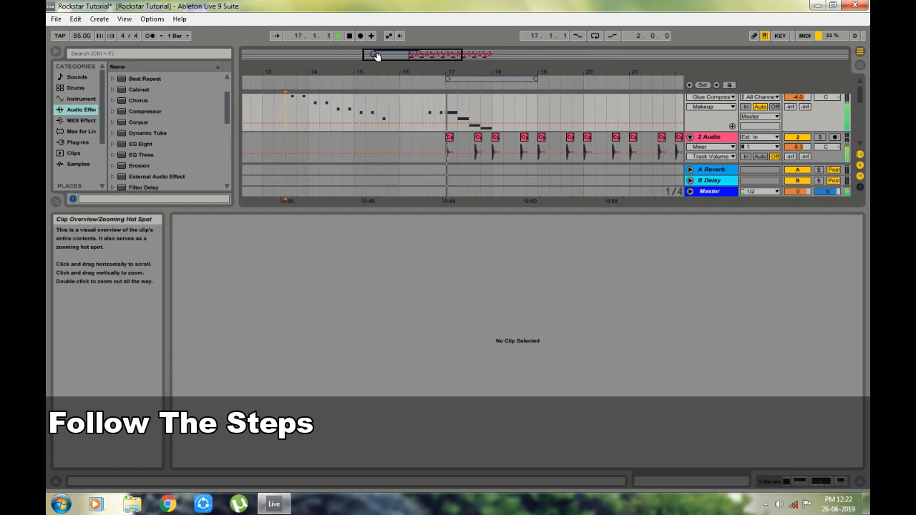
scroll(427, 112, "up", 1)
key("space")
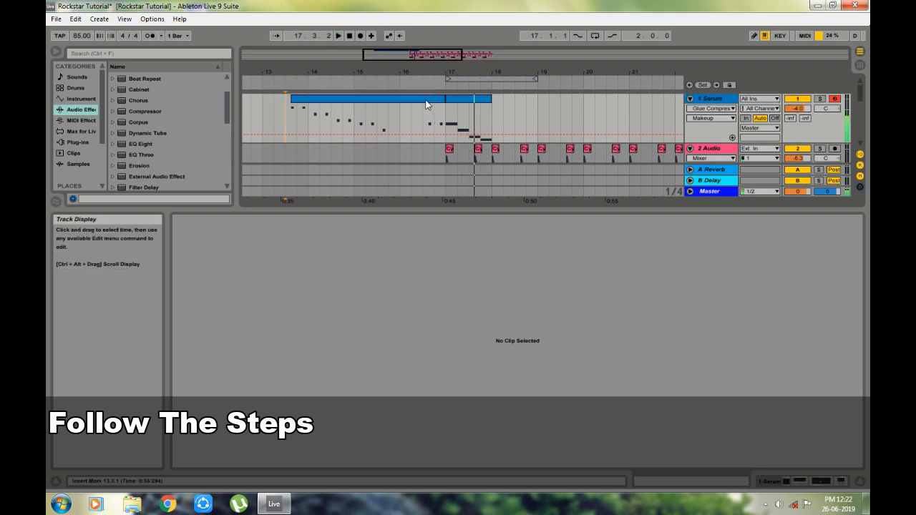
- Select the Serum clip from bar 17 to bar 18 and show its notes in the note editor
double_click(425, 101)
left_click(460, 101)
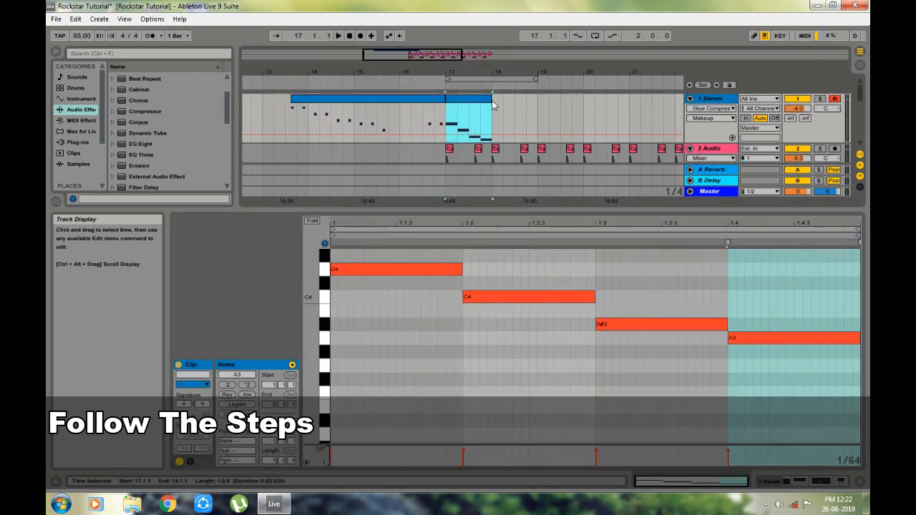
mouse_move(490, 100)
left_mouse_down()
mouse_move(555, 103)
mouse_move(489, 102)
left_mouse_up()
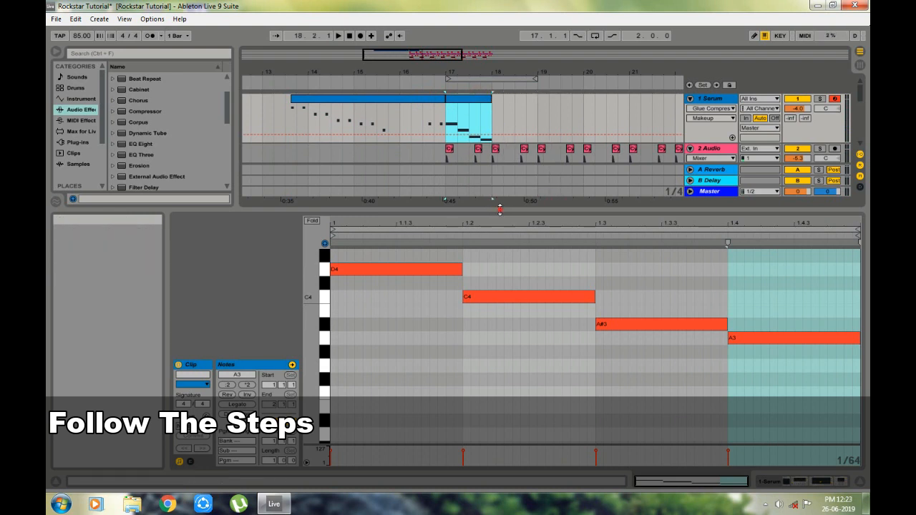
- Enlarge the note editor and delete the A#3 and A3 notes from the second half of the clip at bar 17
left_click_drag(499, 209, 500, 178)
left_click(513, 315)
left_click_drag(615, 365, 789, 285)
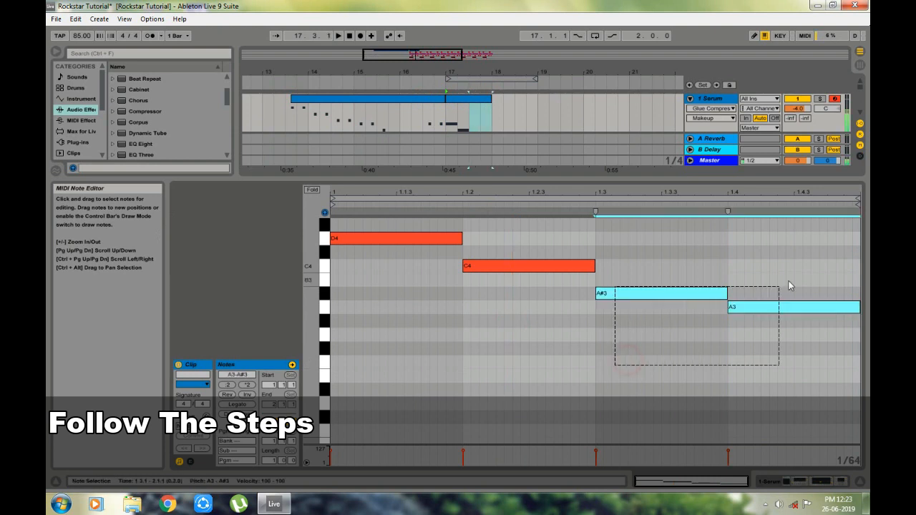
key("Delete")
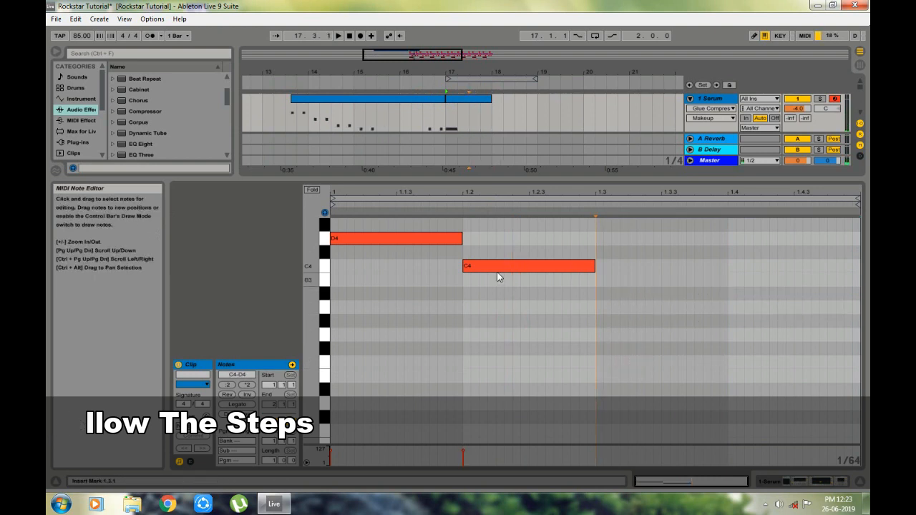
- Move the C4 note to 1.3 and lengthen D4 and C4 so each fills half of the one-bar clip
left_click_drag(498, 267, 630, 268)
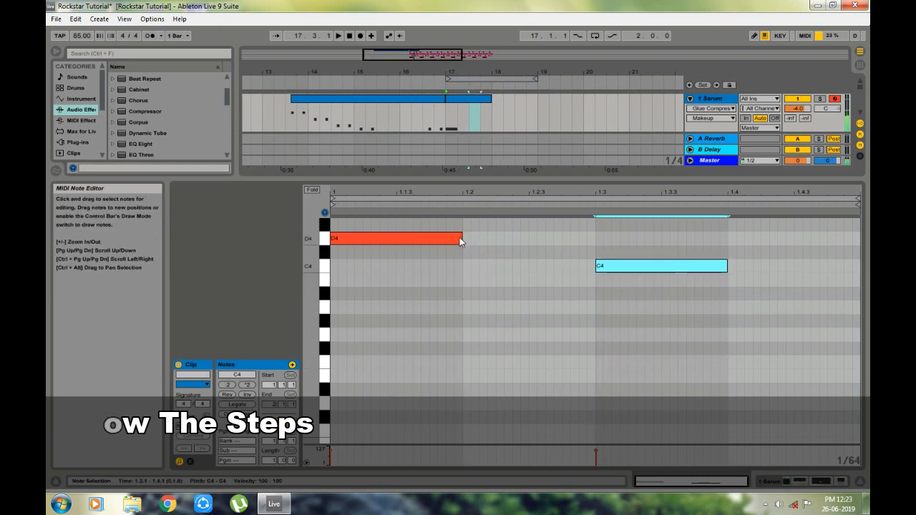
left_click_drag(501, 239, 586, 238)
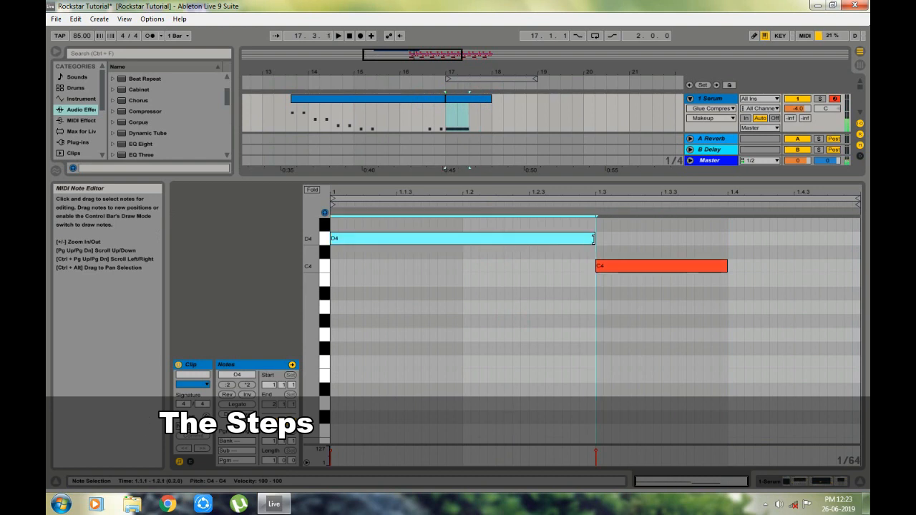
left_click_drag(726, 267, 861, 268)
- Insert an empty one-bar MIDI clip on the Serum track from bar 18 to bar 19 and open its note editor
left_click_drag(494, 100, 533, 100)
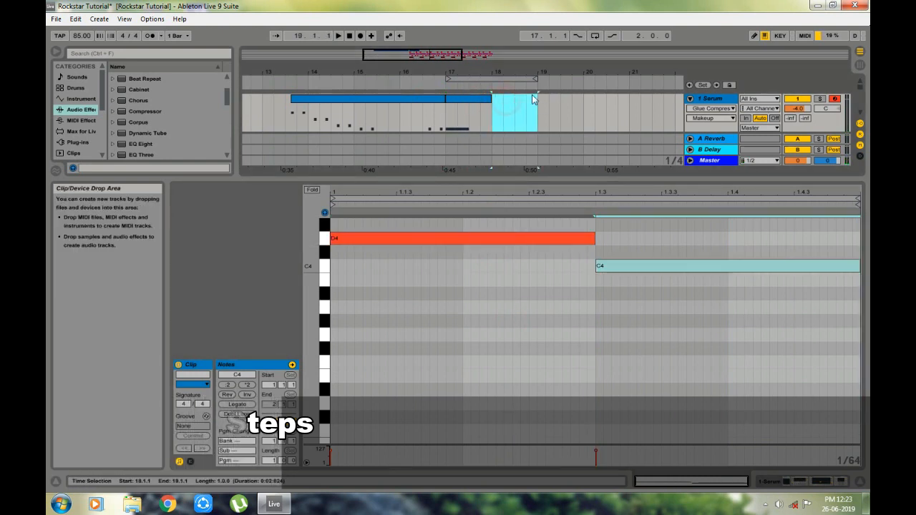
right_click(533, 100)
left_click(566, 140)
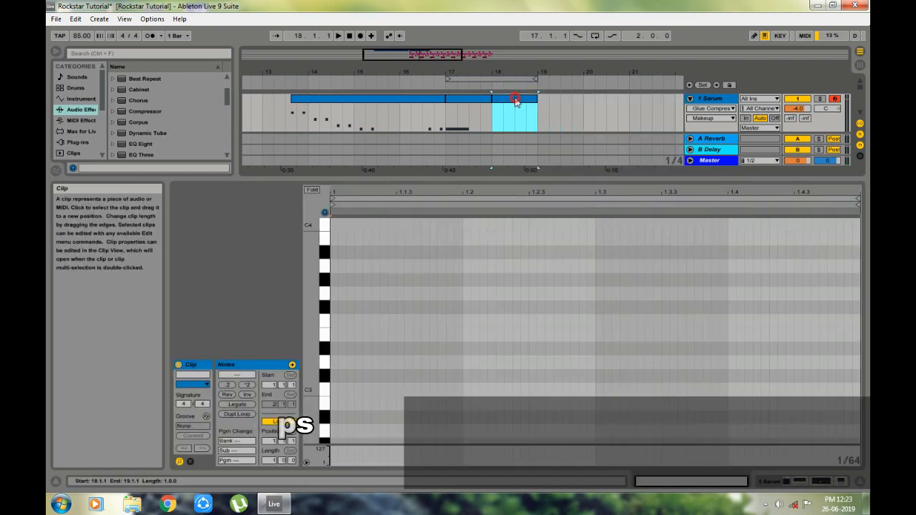
double_click(515, 100)
key("u")
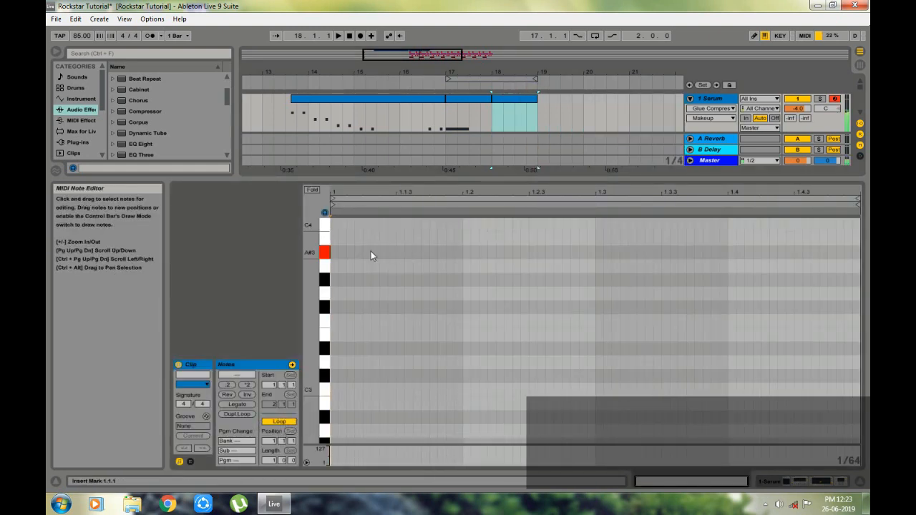
- Add an A#3 note from 1.1 to 1.3 and a long A3 note starting at 1.3 in the new clip
double_click(335, 252)
left_click_drag(337, 252, 845, 265)
double_click(598, 266)
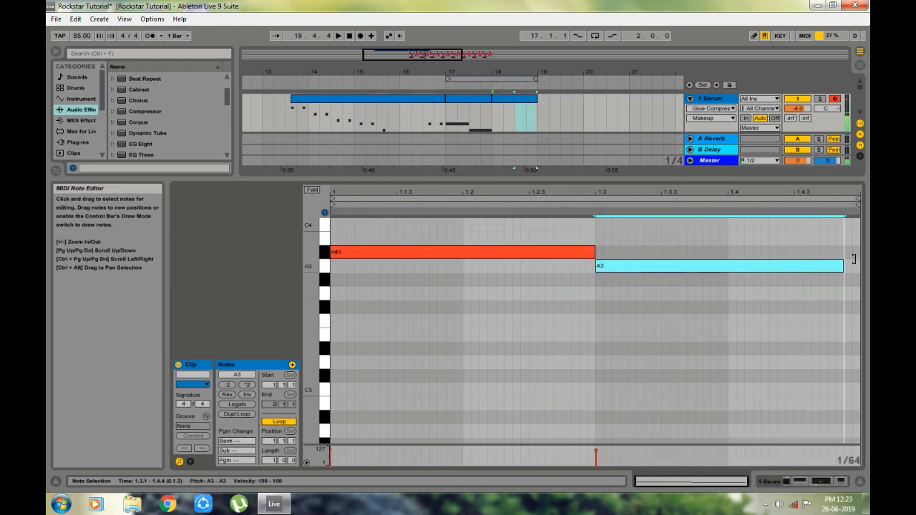
- Move the Serum lead-in clip to start at 13.3.1 and extend its end to 17.1.1
left_click(428, 98)
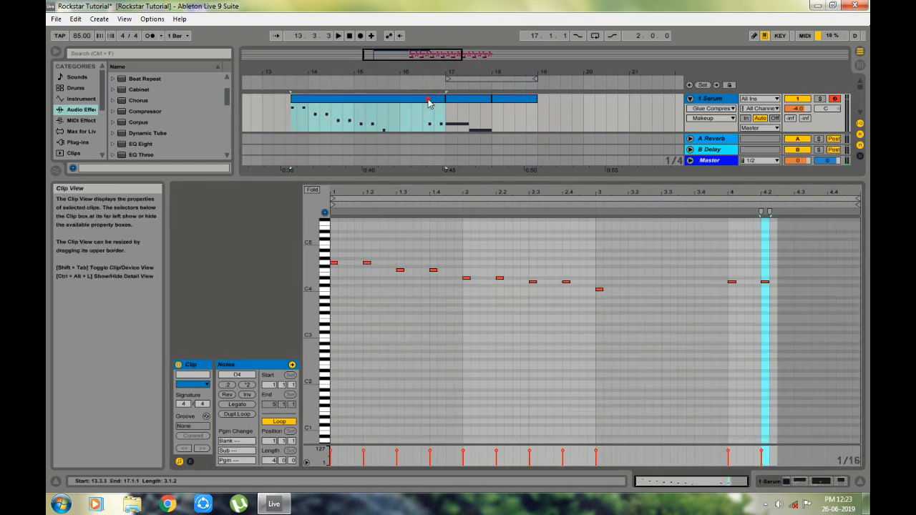
left_click(407, 108)
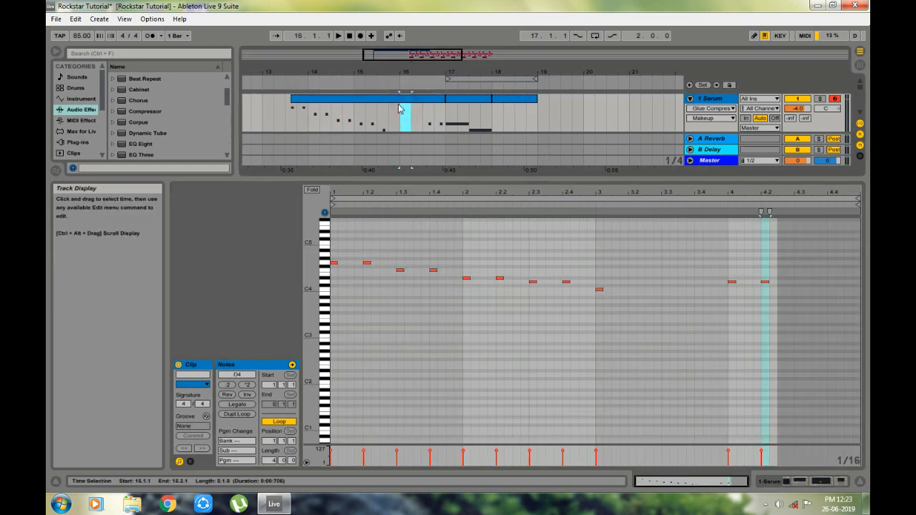
left_click(412, 105)
left_click_drag(411, 102, 406, 107)
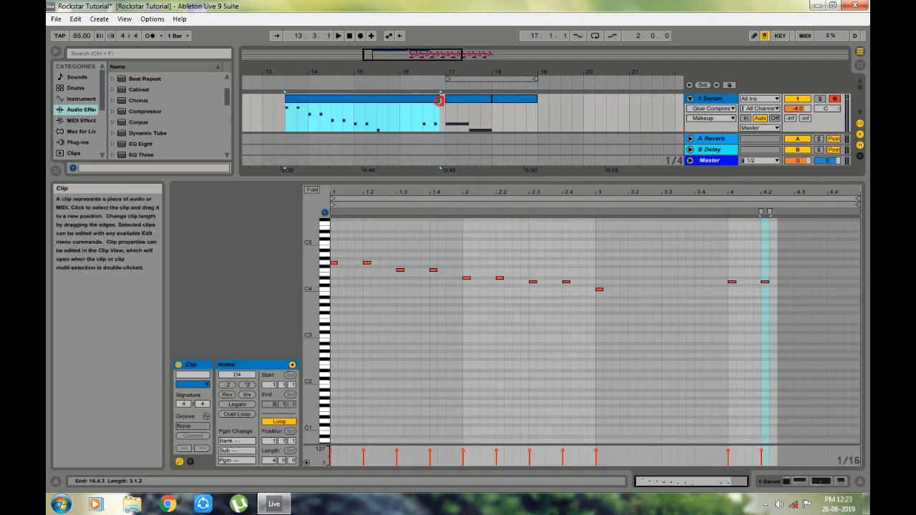
- Play the arrangement from 13.3.1 with the whole song in view and the track area enlarged
double_click(419, 54)
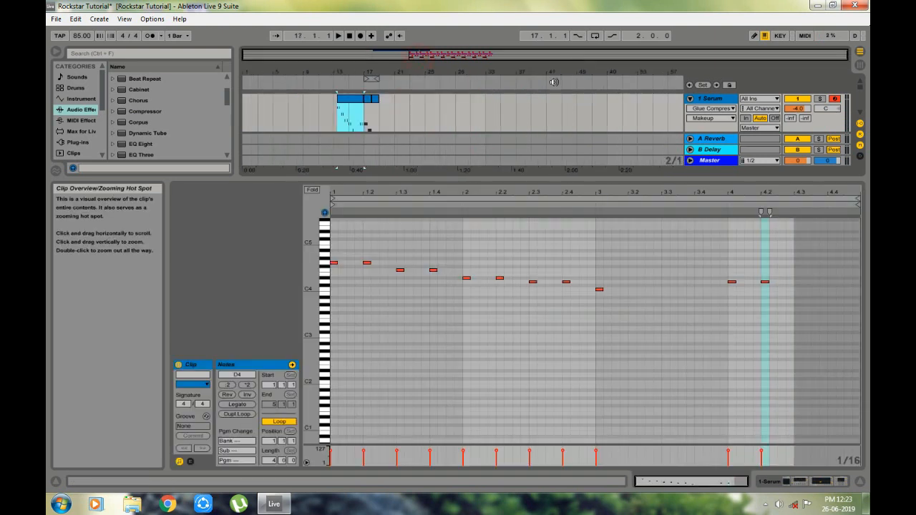
scroll(338, 114, "down", 2)
left_click(338, 108)
key("space")
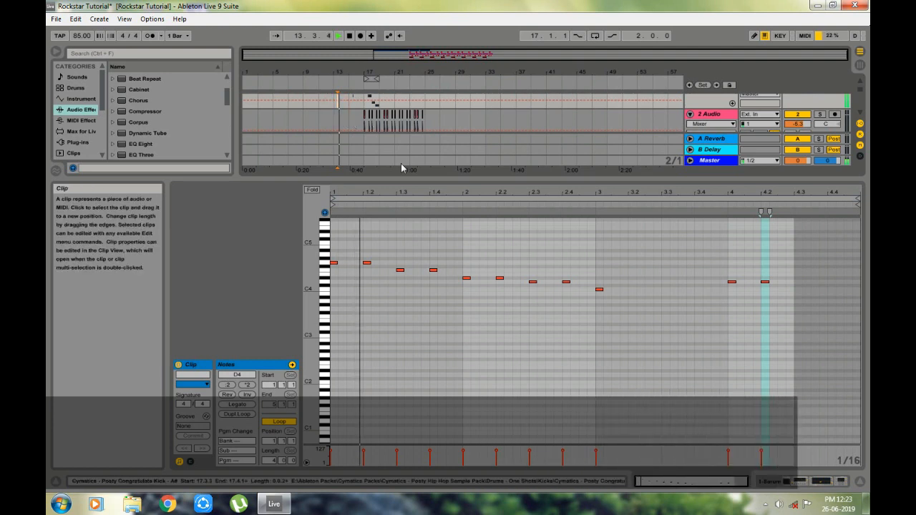
left_click_drag(415, 179, 400, 388)
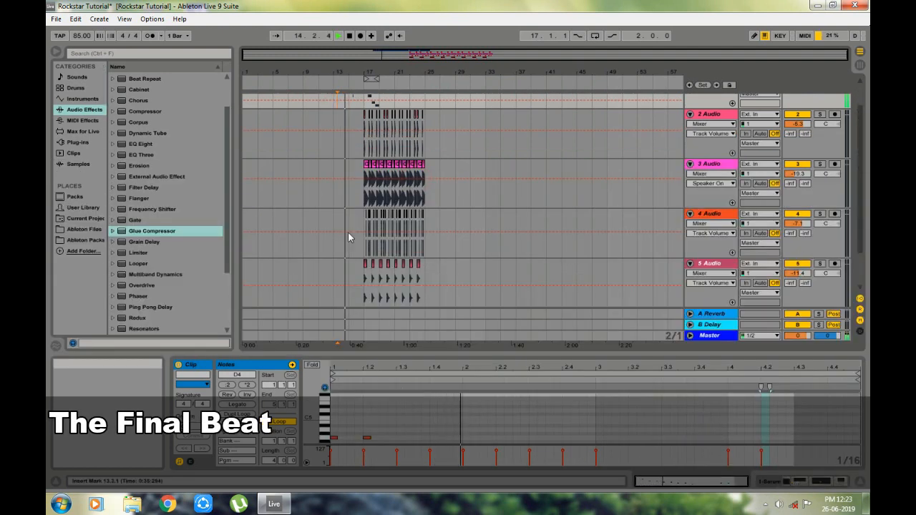
scroll(348, 231, "up", 2)
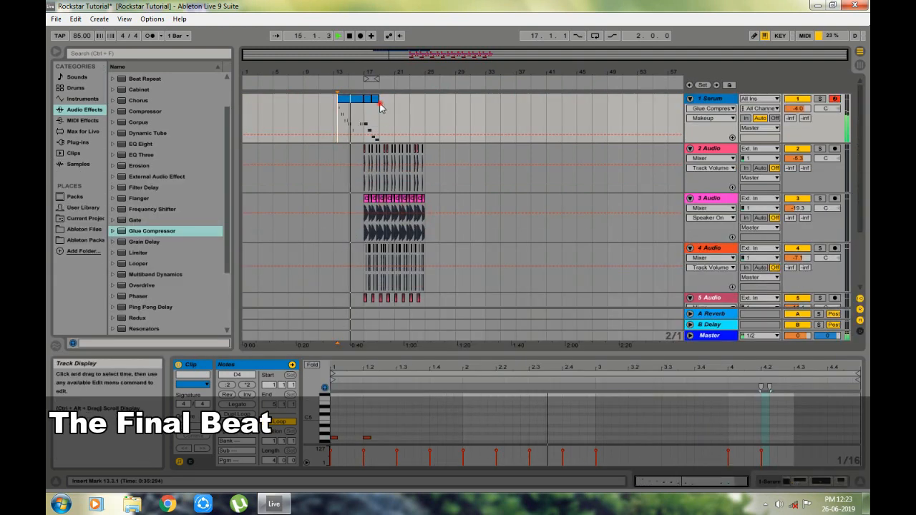
- Duplicate the two Serum clips in bars 17 to 19 three times in a row, filling the track up to bar 25
left_click_drag(380, 106, 369, 111)
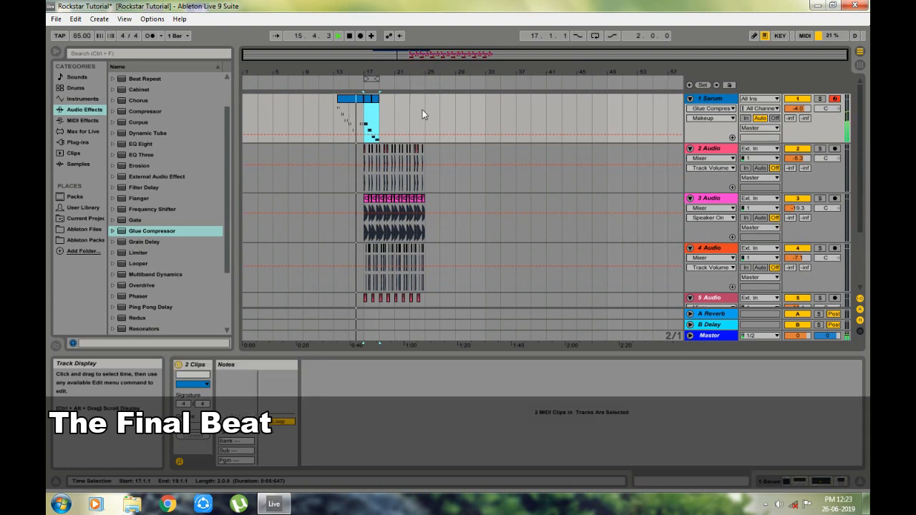
key("ctrl+d")
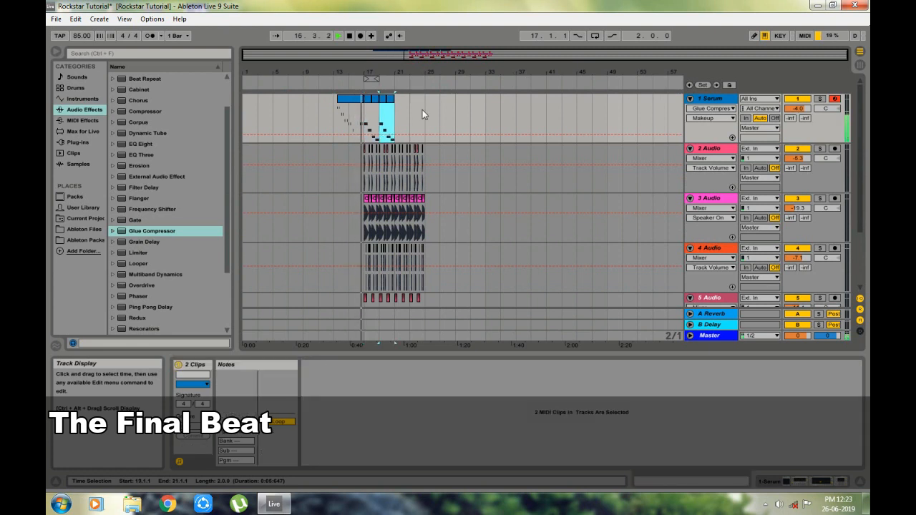
key("ctrl+d")
key("ctrl+d")
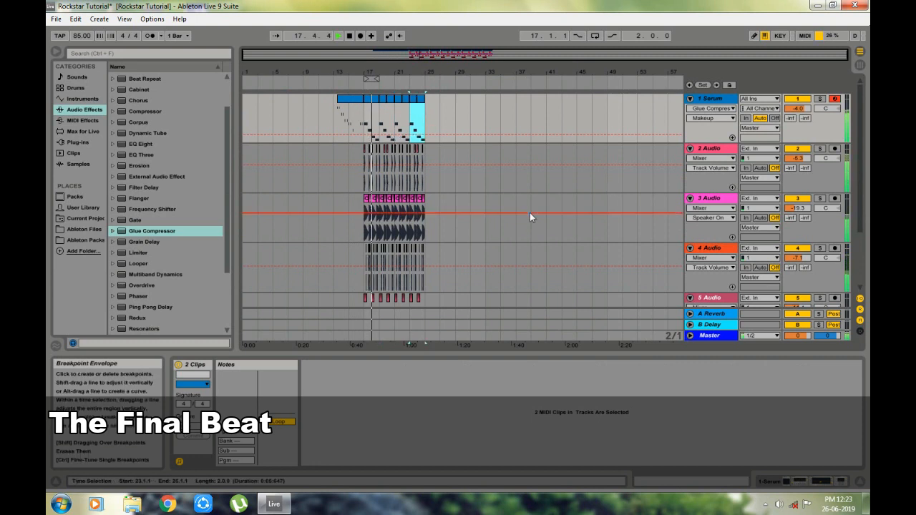
- Set the Serum track volume to -5.4 dB during playback, listen past bar 25 and stop the arrangement
left_click(362, 180)
left_click(351, 182)
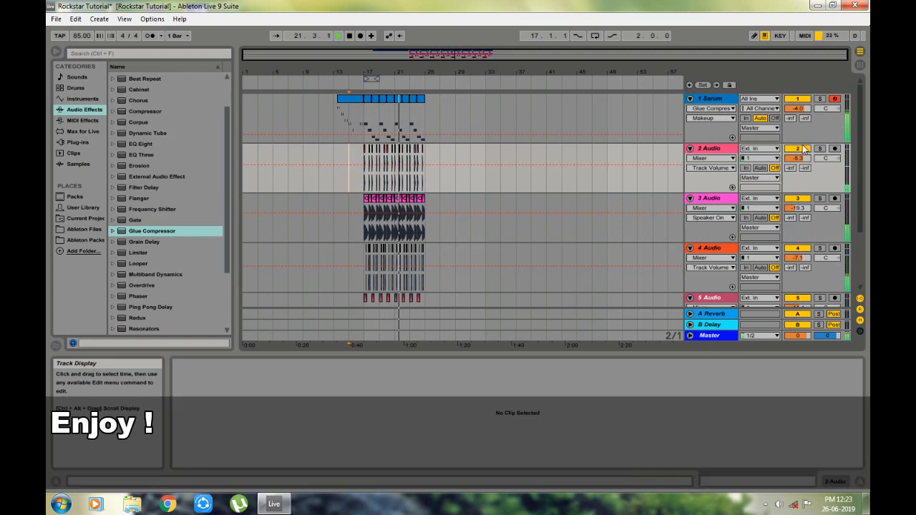
left_click_drag(803, 109, 803, 113)
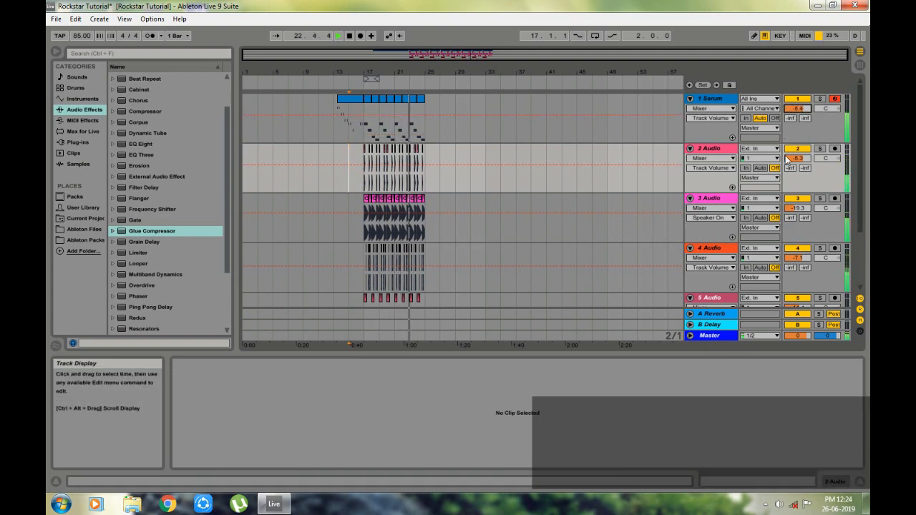
scroll(624, 215, "down", 1)
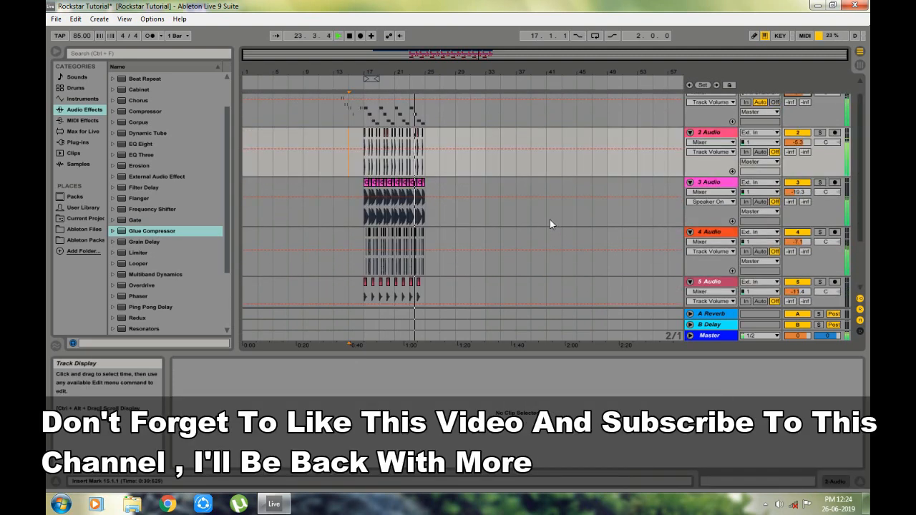
scroll(549, 220, "down", 3)
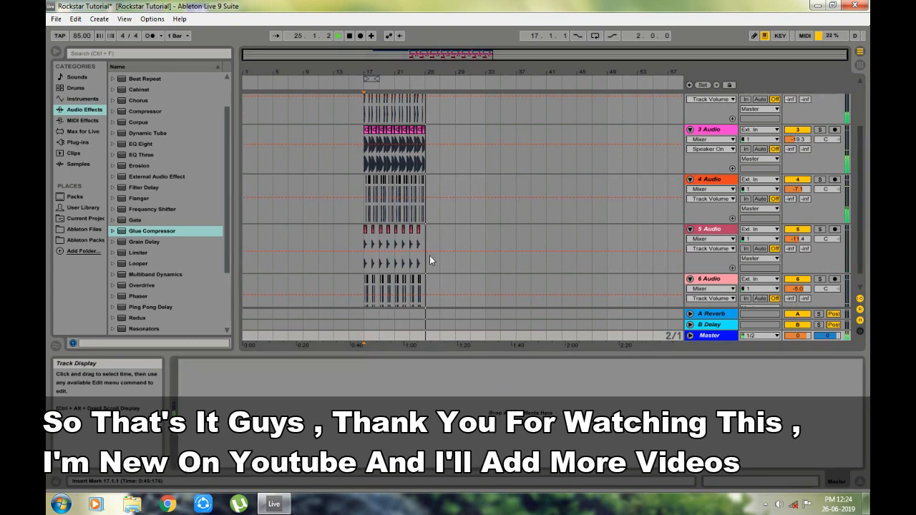
scroll(431, 254, "up", 4)
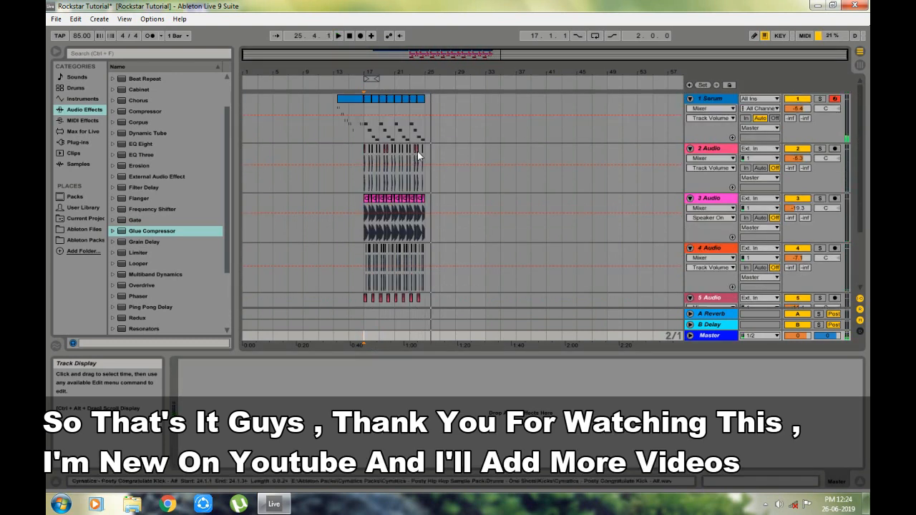